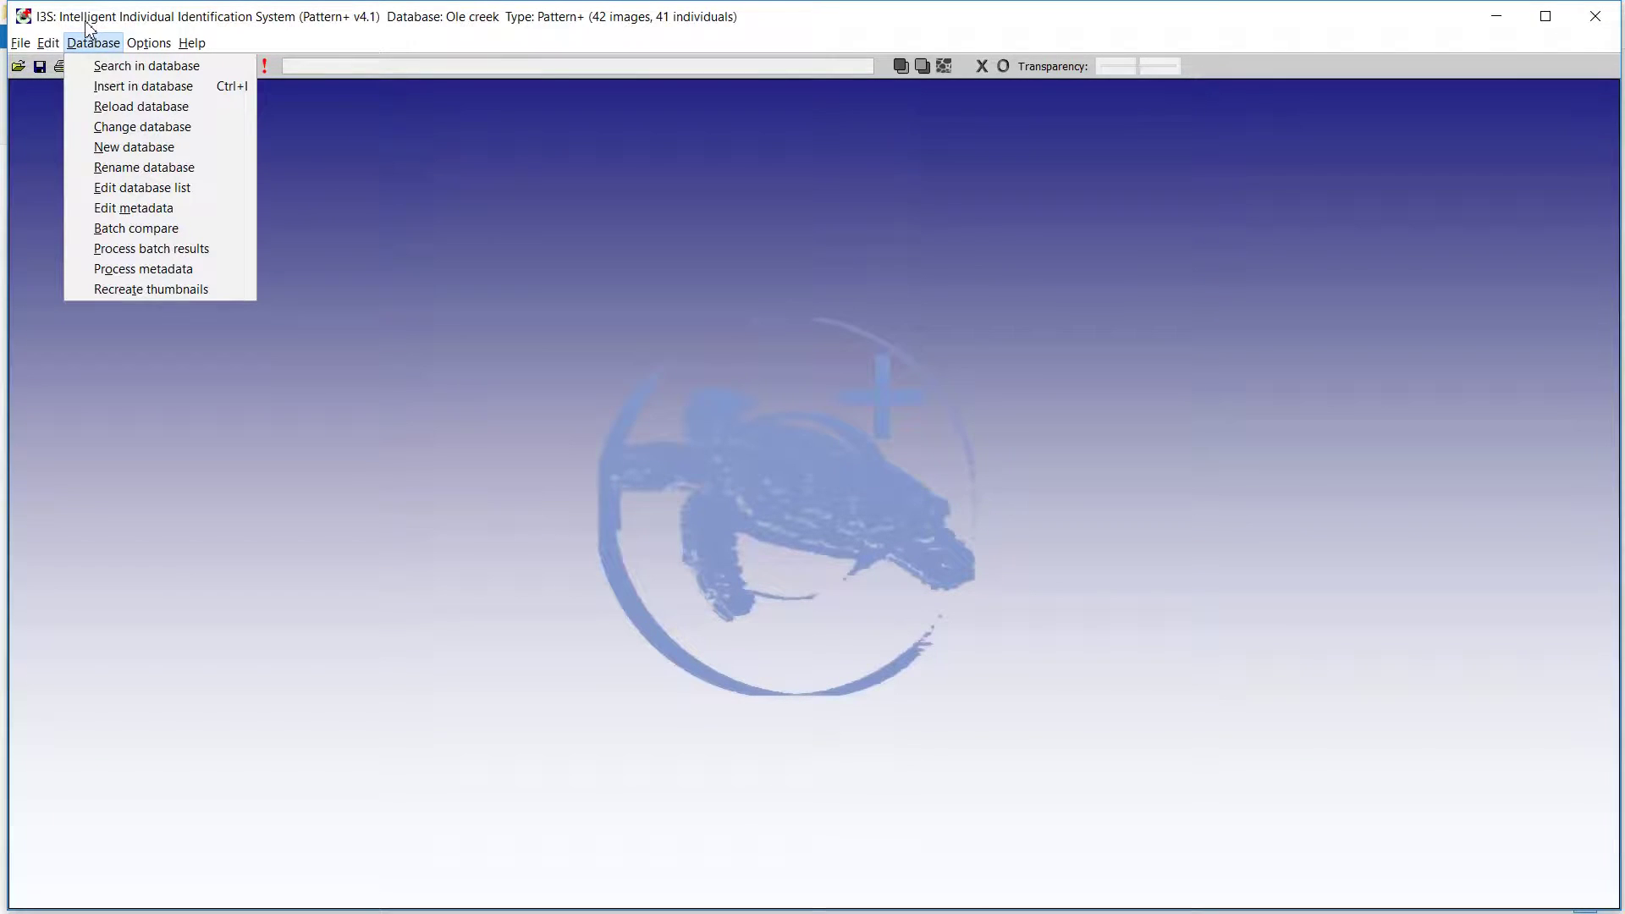
Step: Run a batch compare on the I3S Database folder inside the Ole directory and acknowledge the resulting messages
click(146, 230)
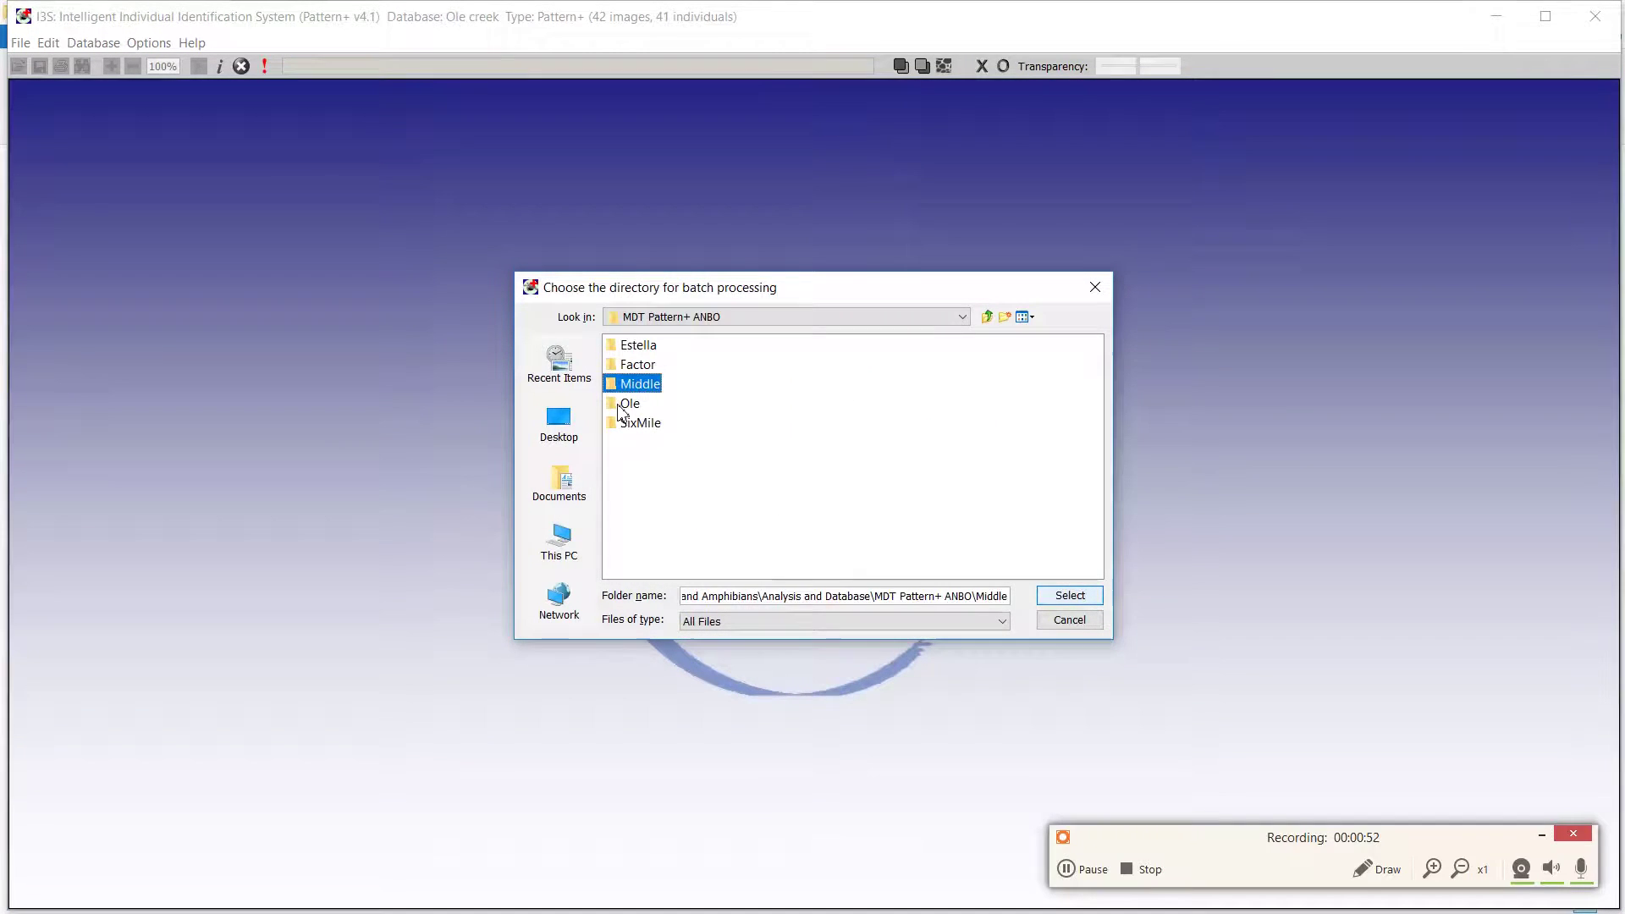
click(628, 404)
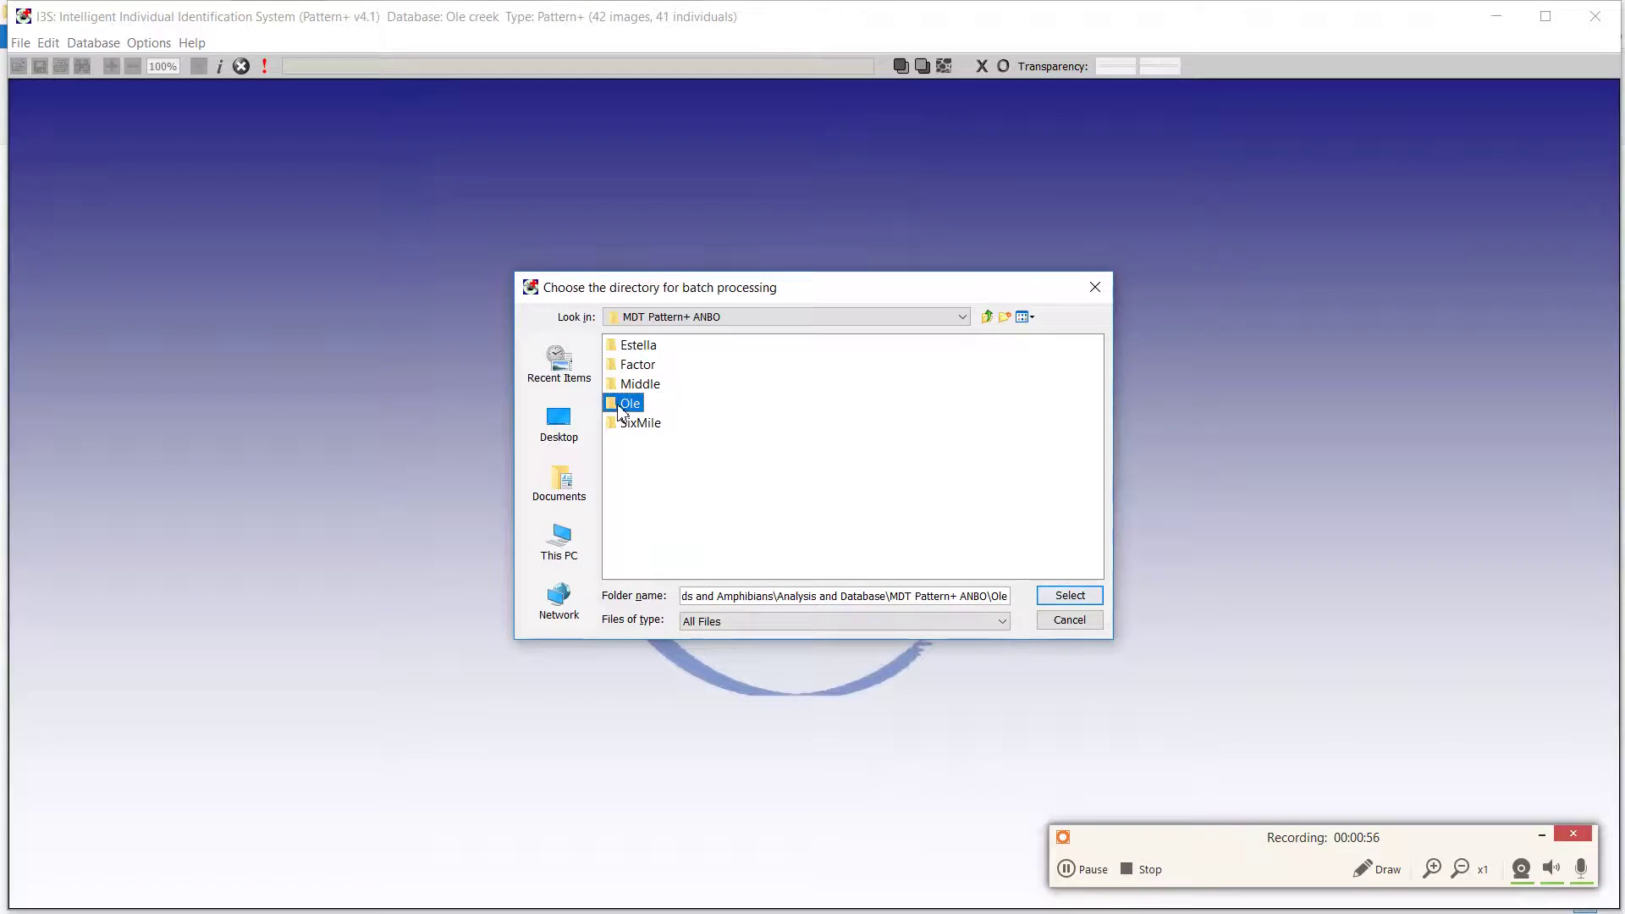
double_click(622, 409)
click(626, 385)
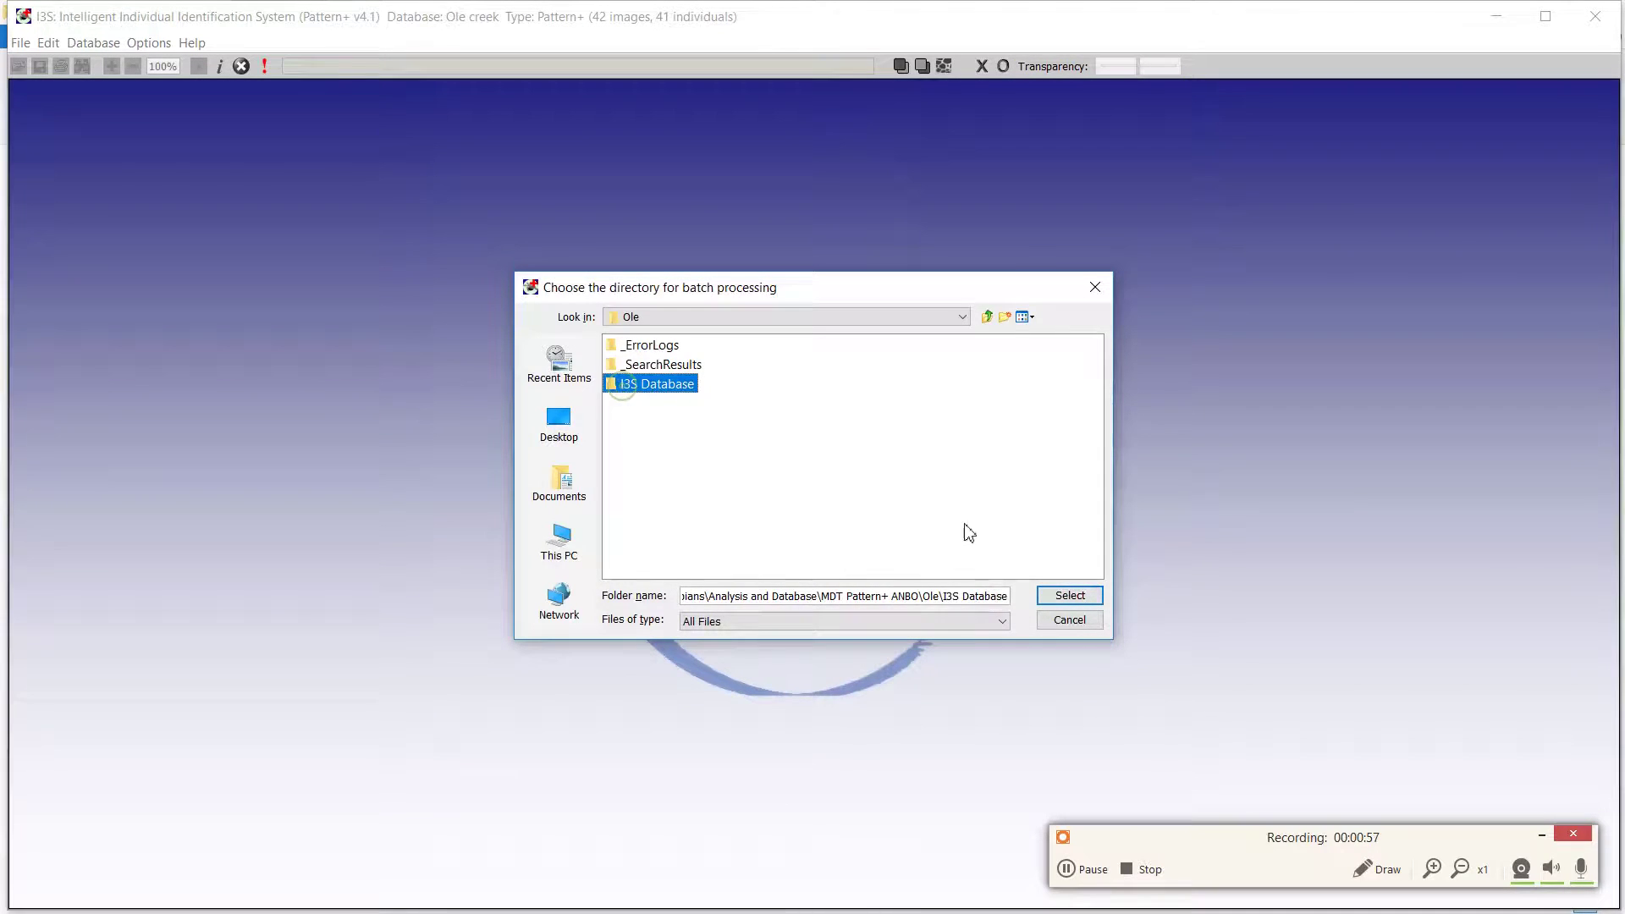
click(1068, 595)
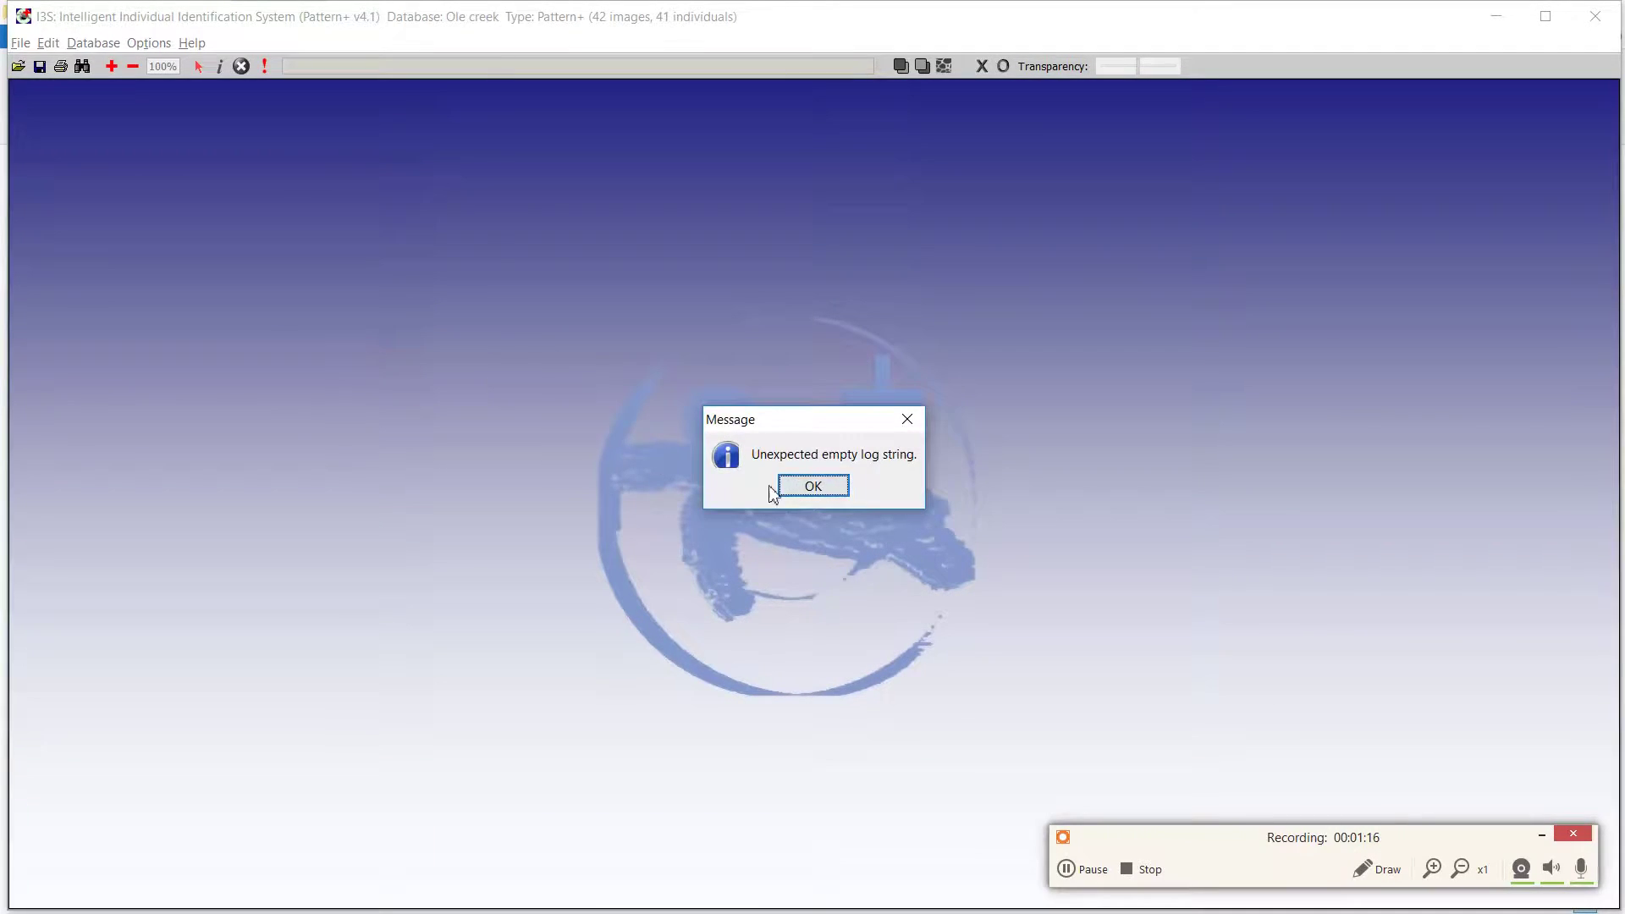
click(813, 487)
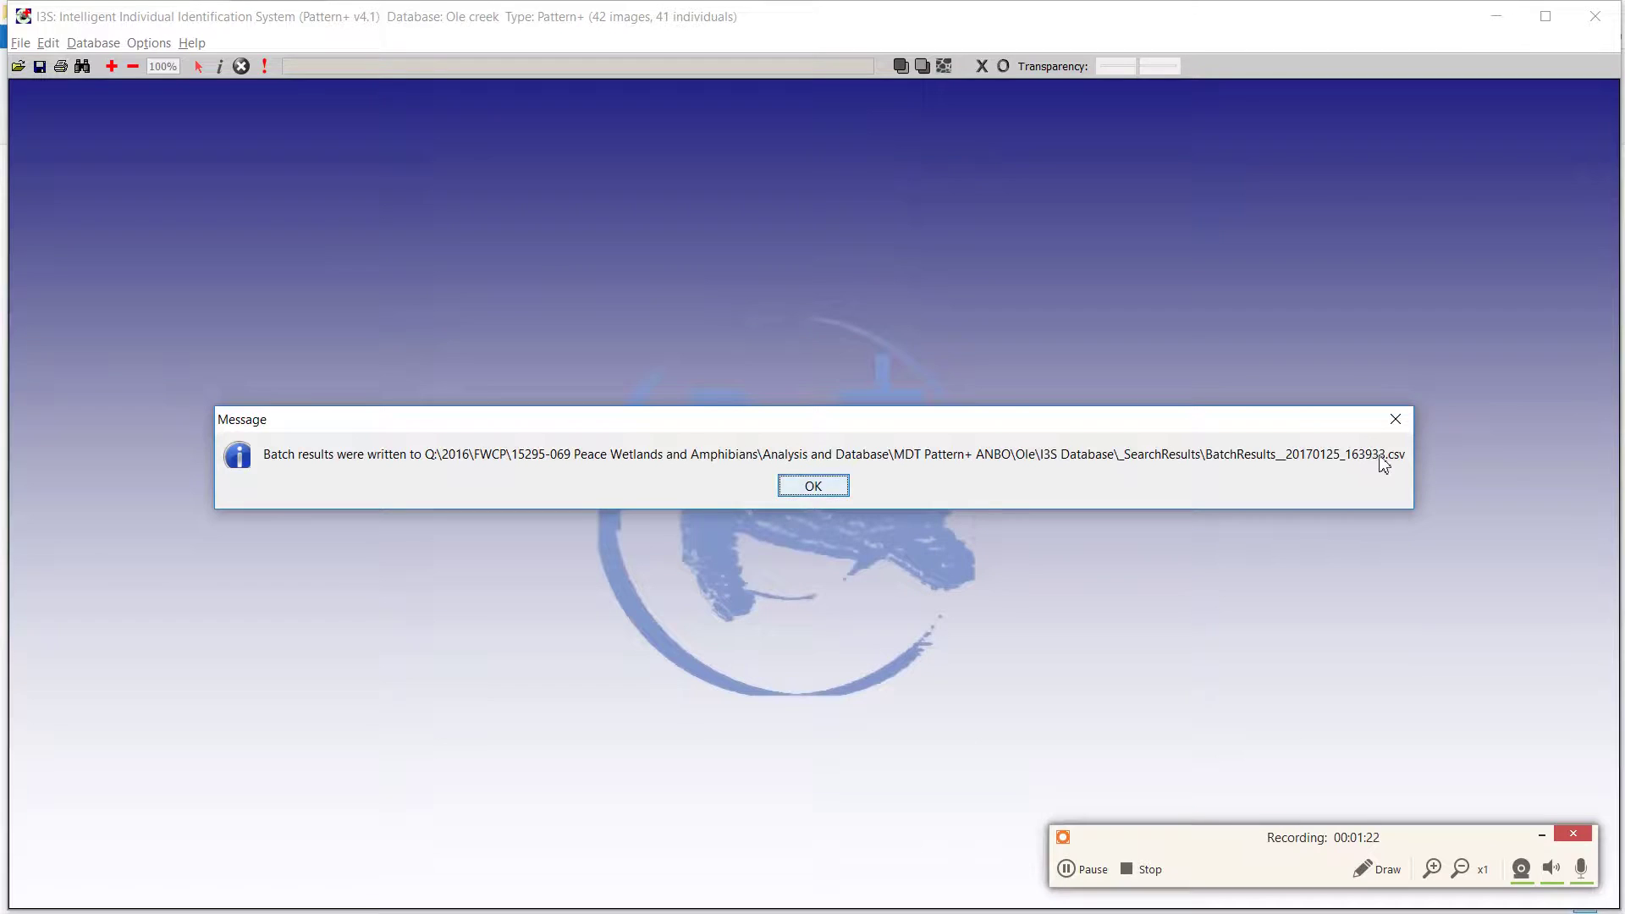
click(839, 491)
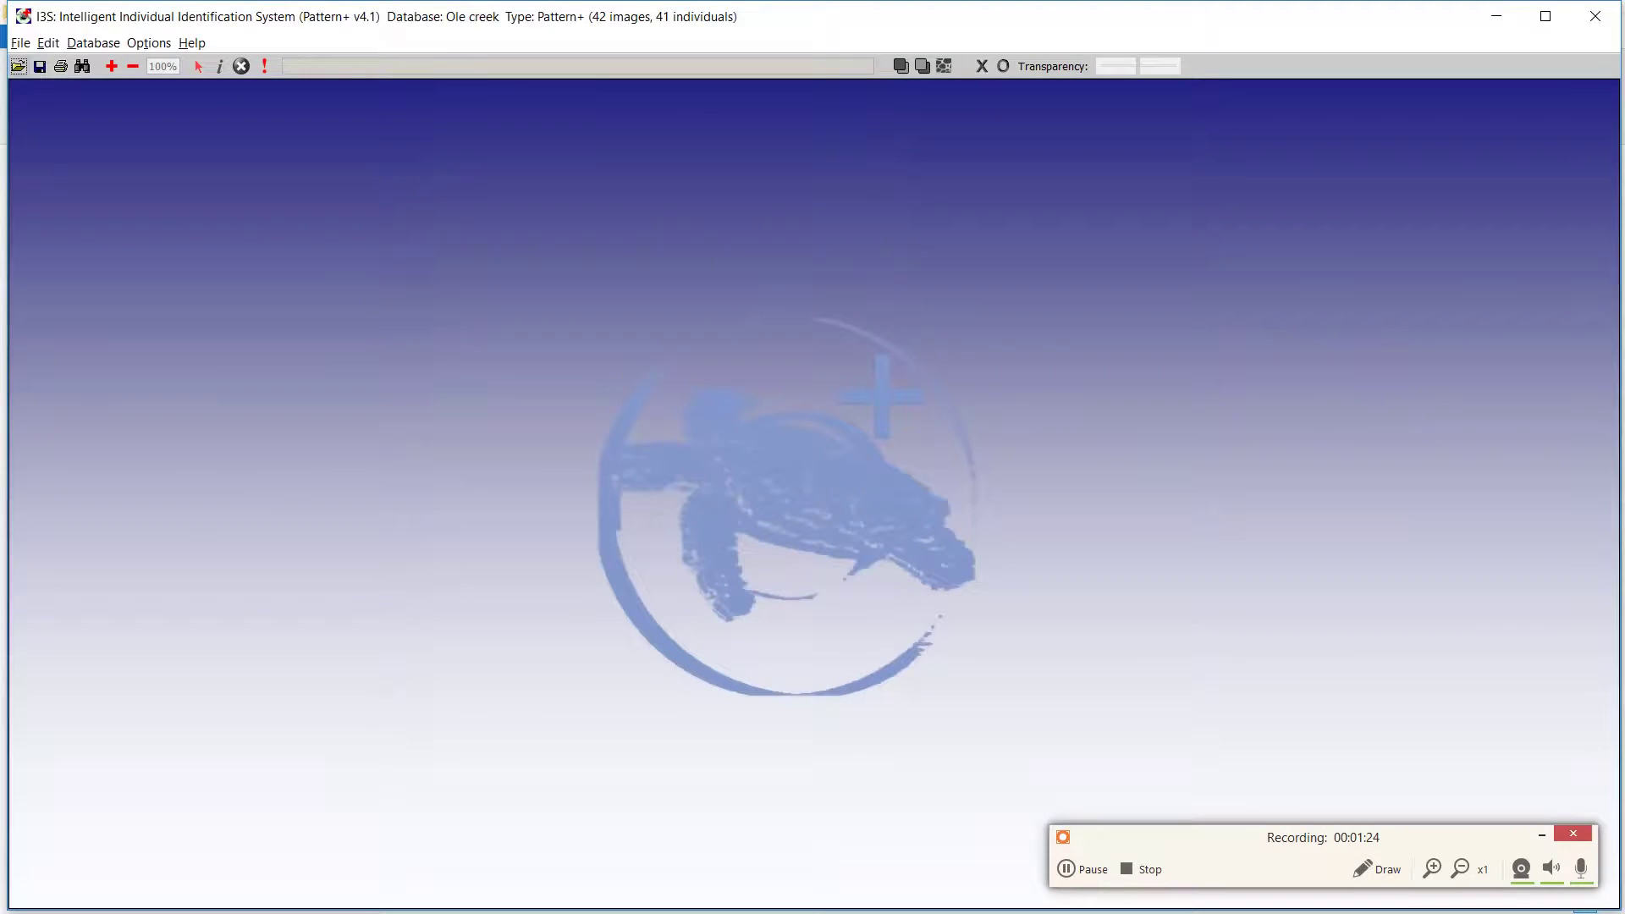
Step: Process the batch results from the file BatchResults__20170125_163933.csv
click(93, 43)
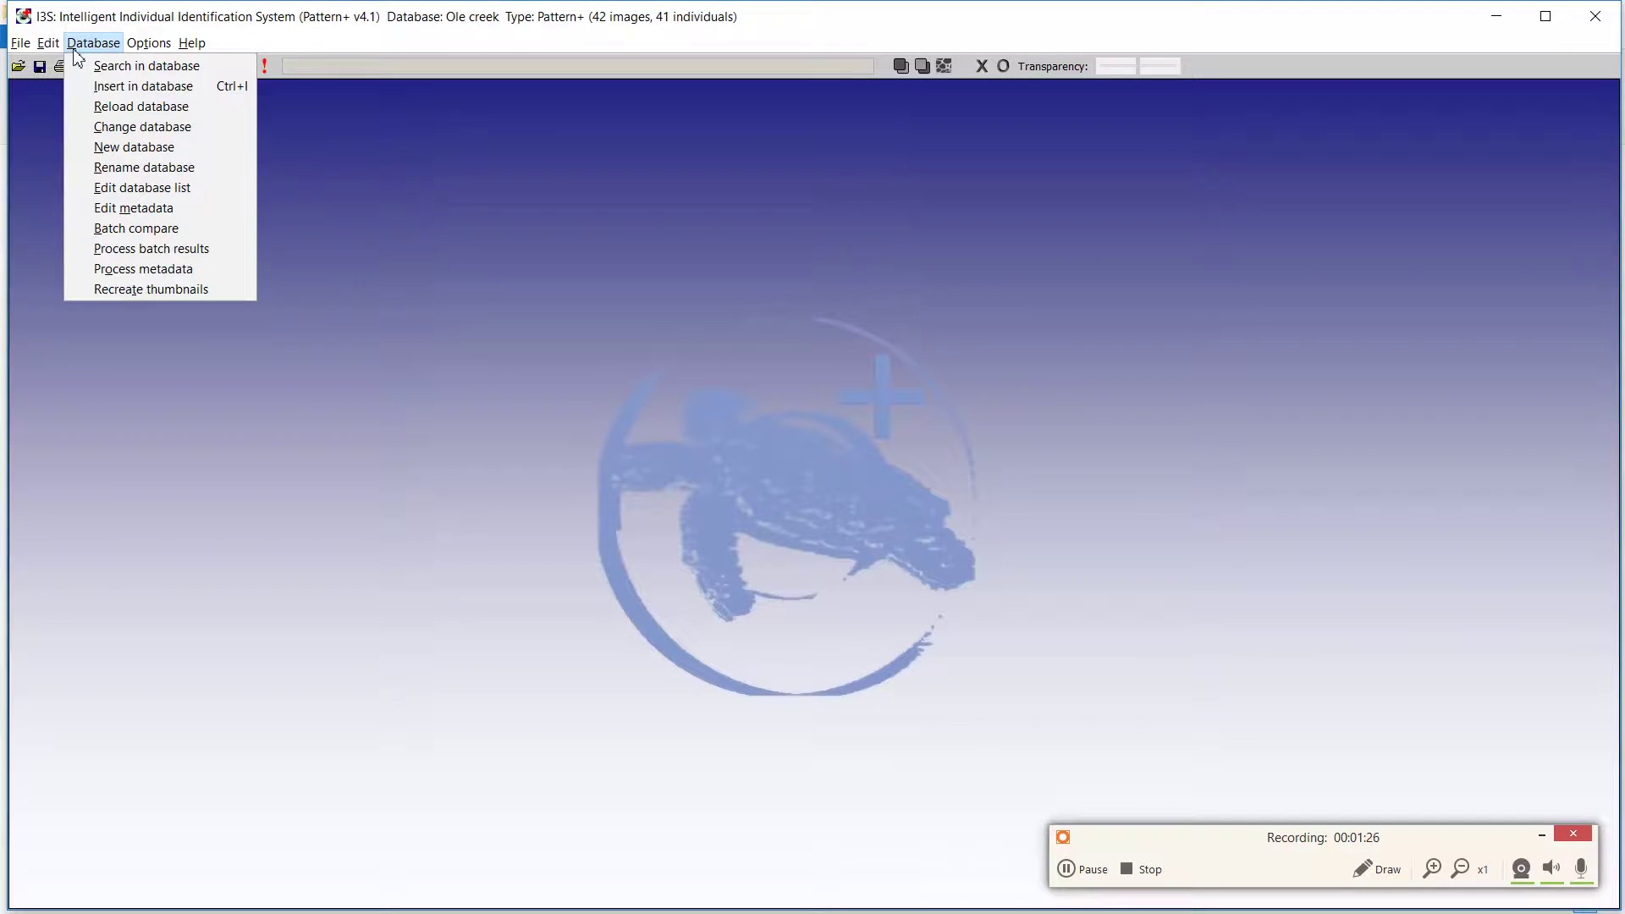
click(150, 251)
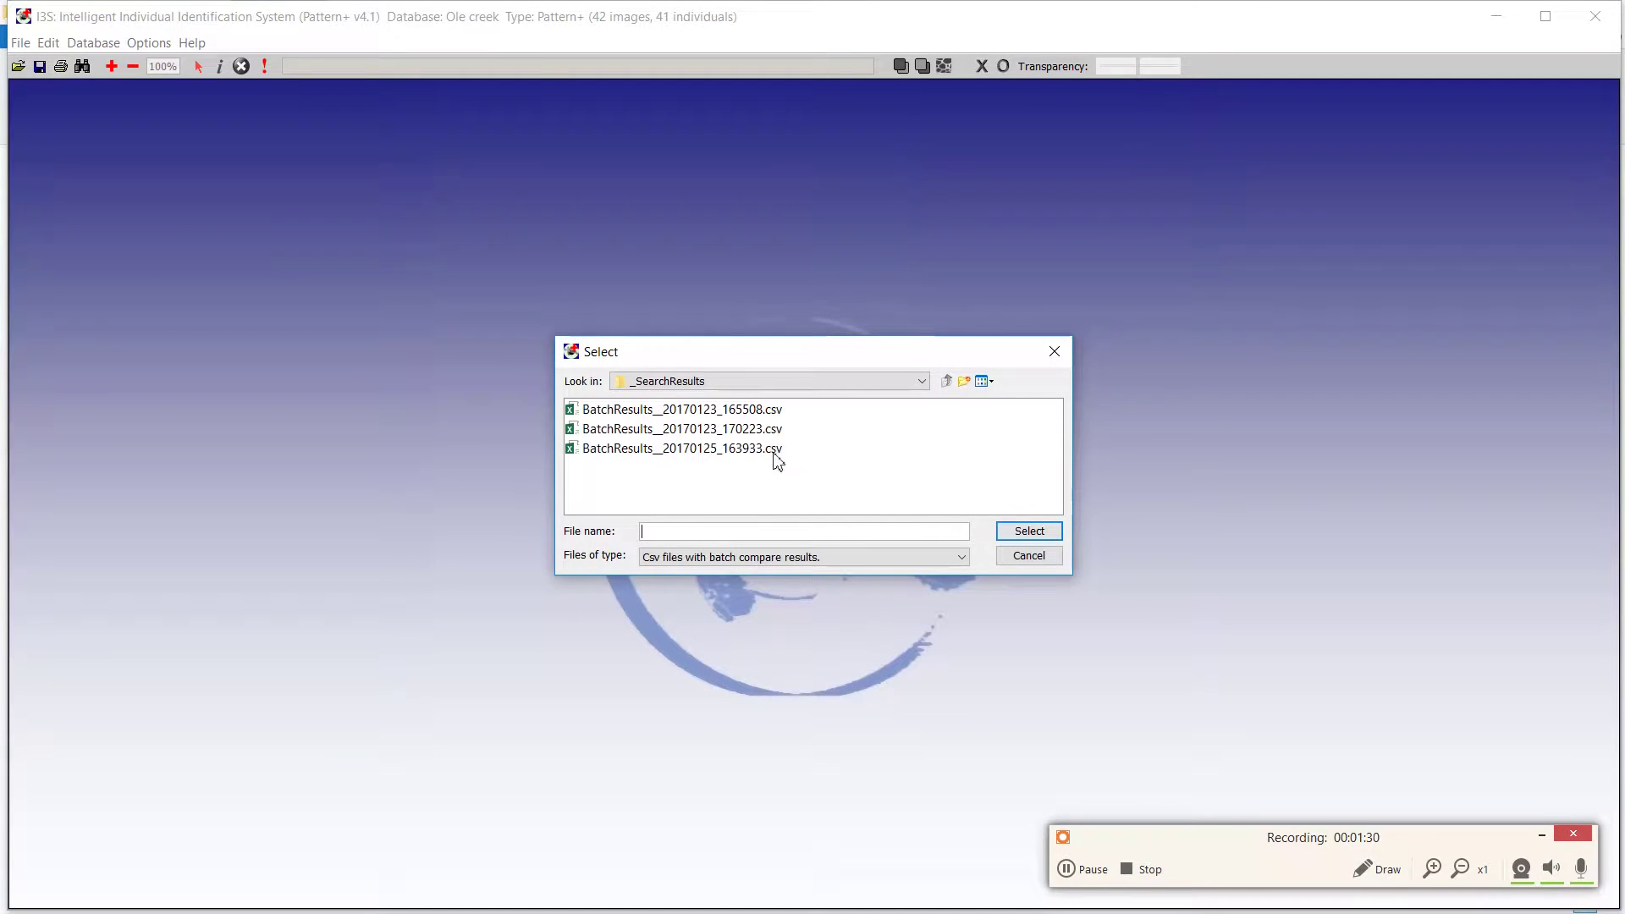
click(757, 448)
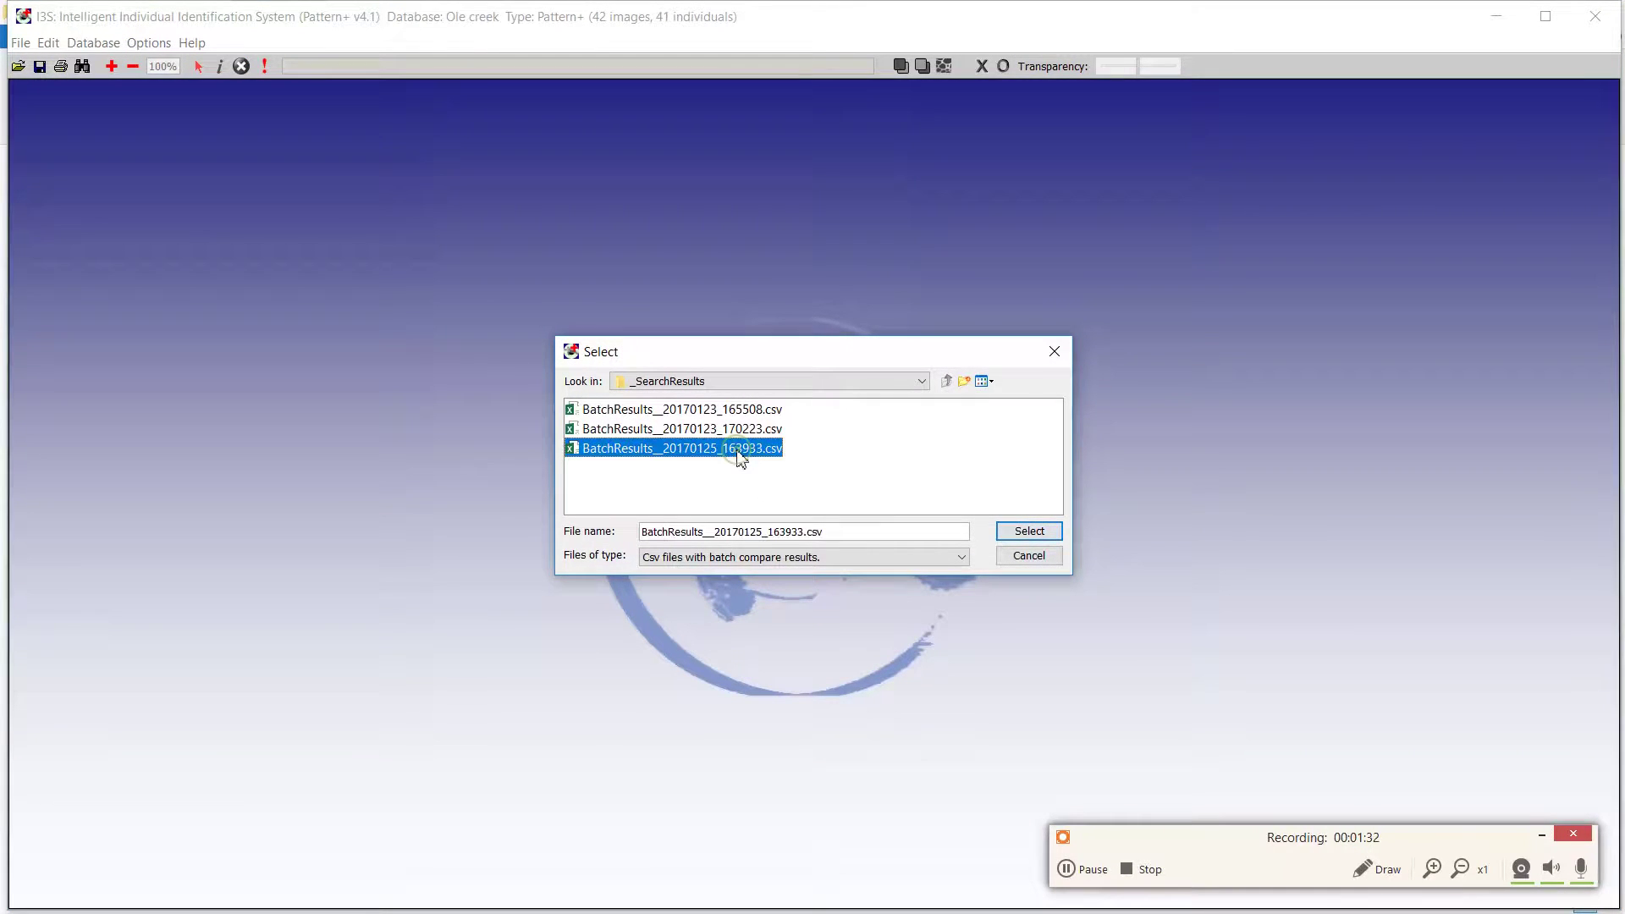
click(589, 449)
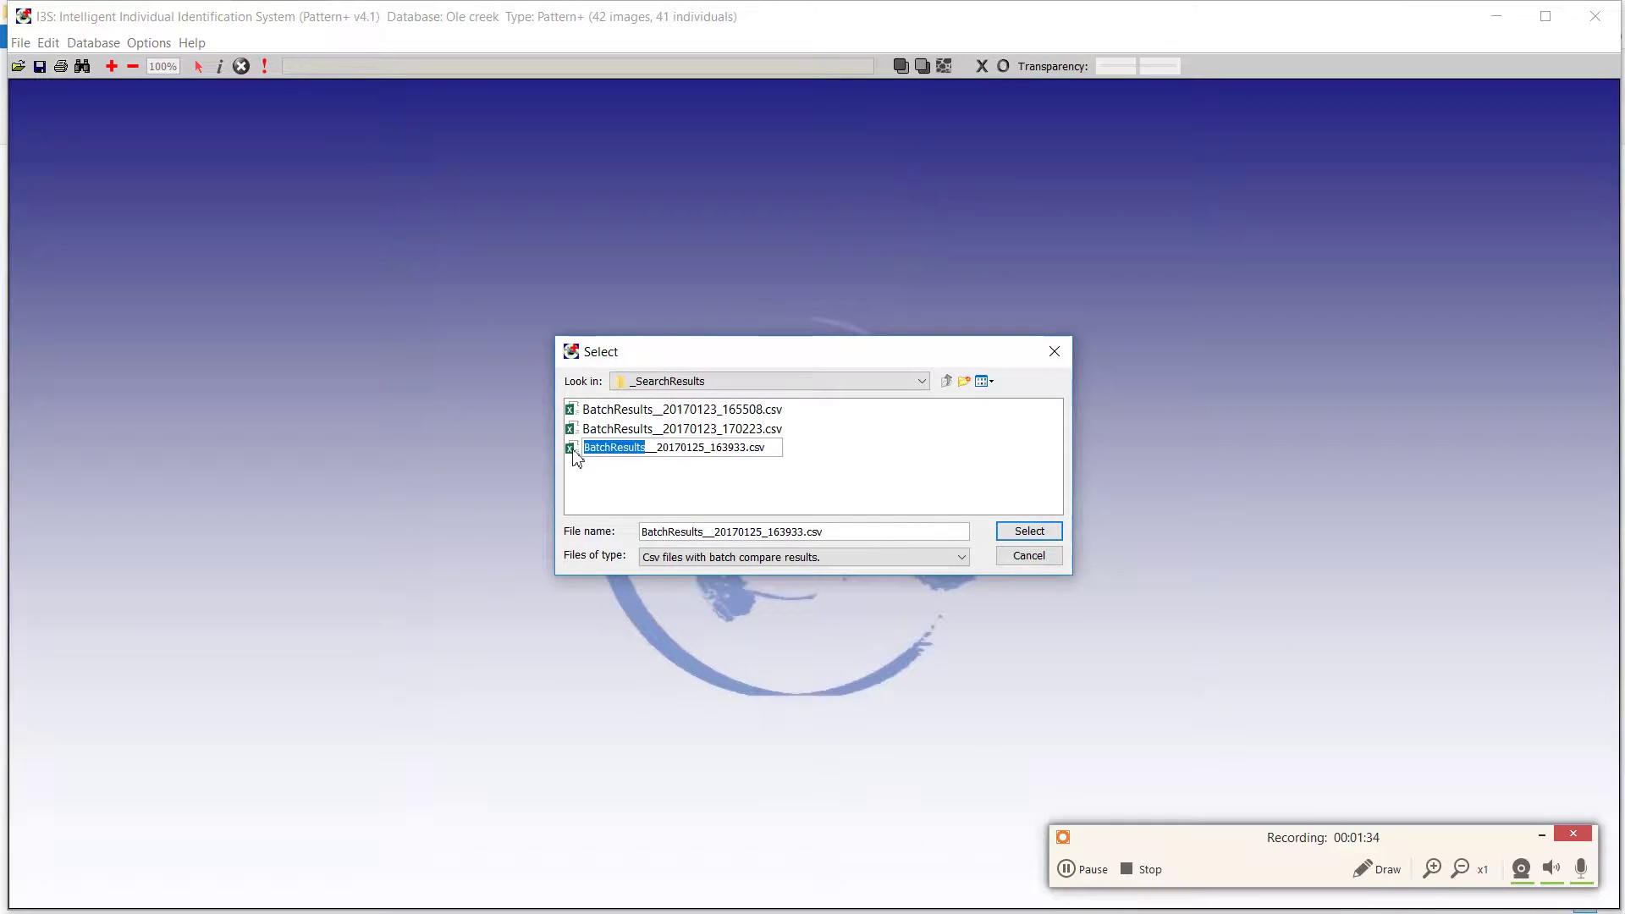
double_click(574, 453)
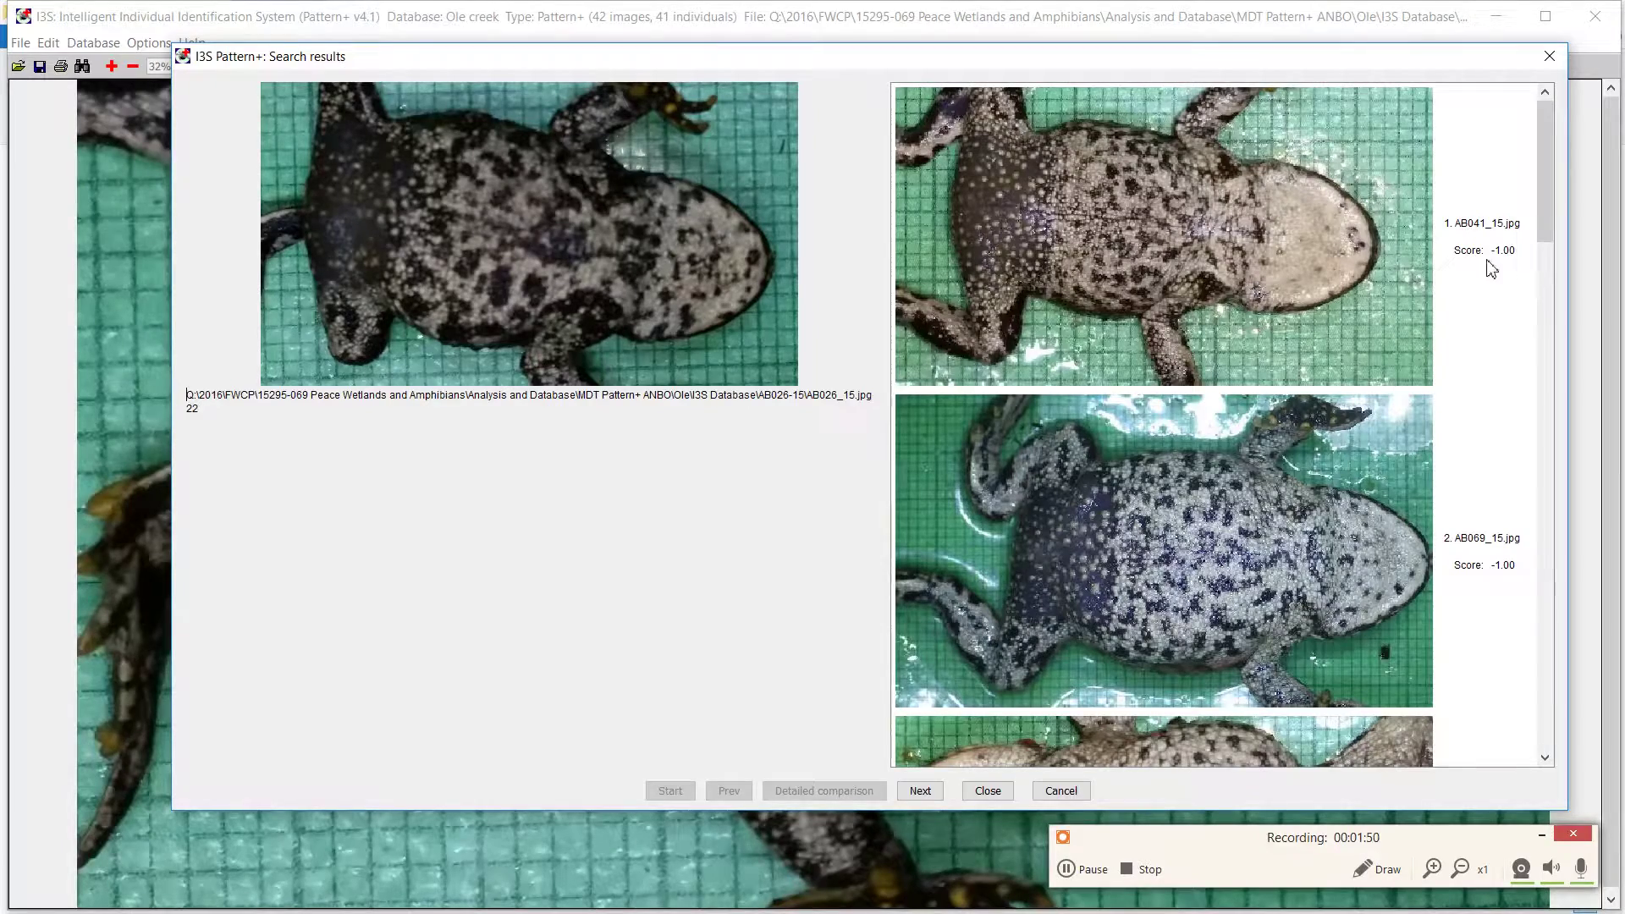
Step: Look through the candidate matches for AB026_15.jpg and move on to the next image's search results
drag(1546, 150, 1535, 309)
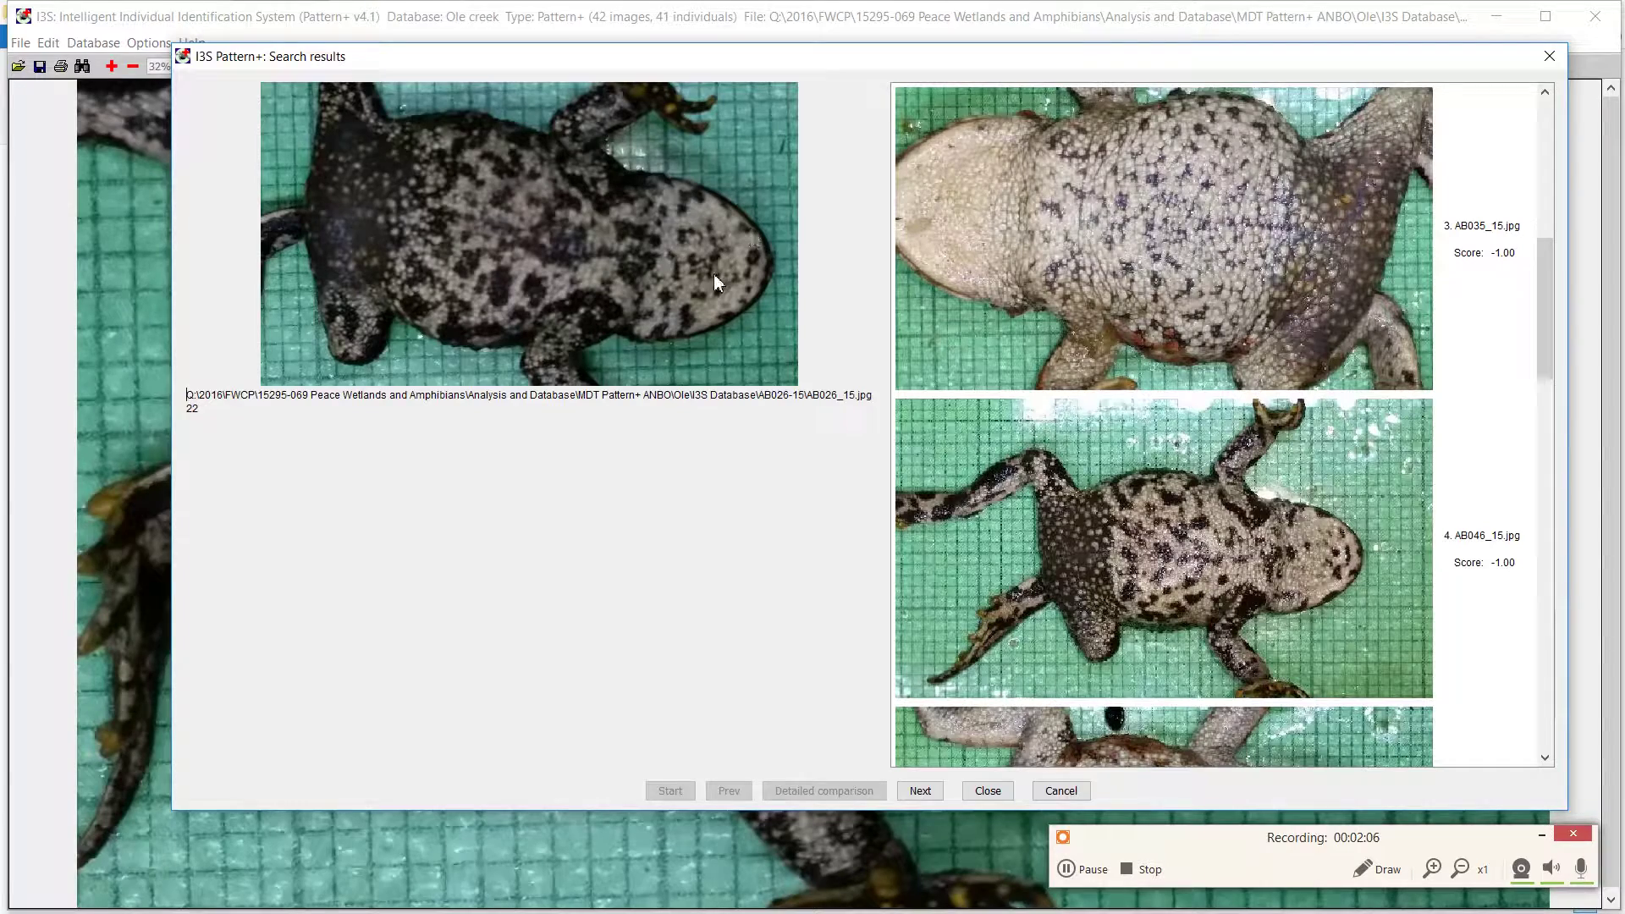
click(1083, 869)
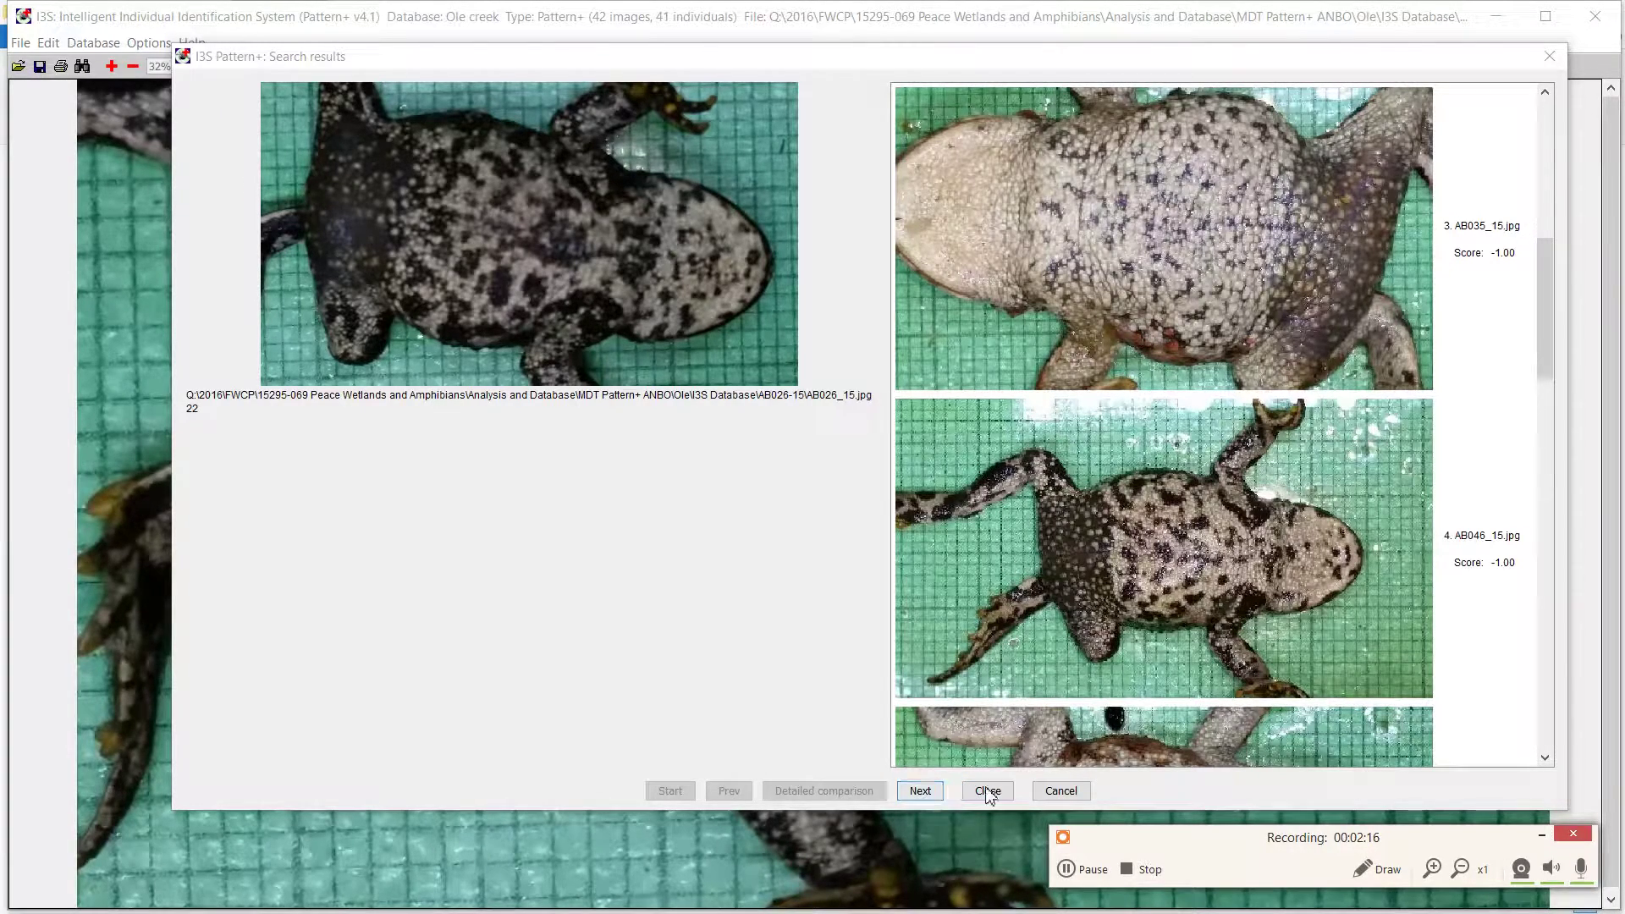
drag(1544, 275, 1498, 626)
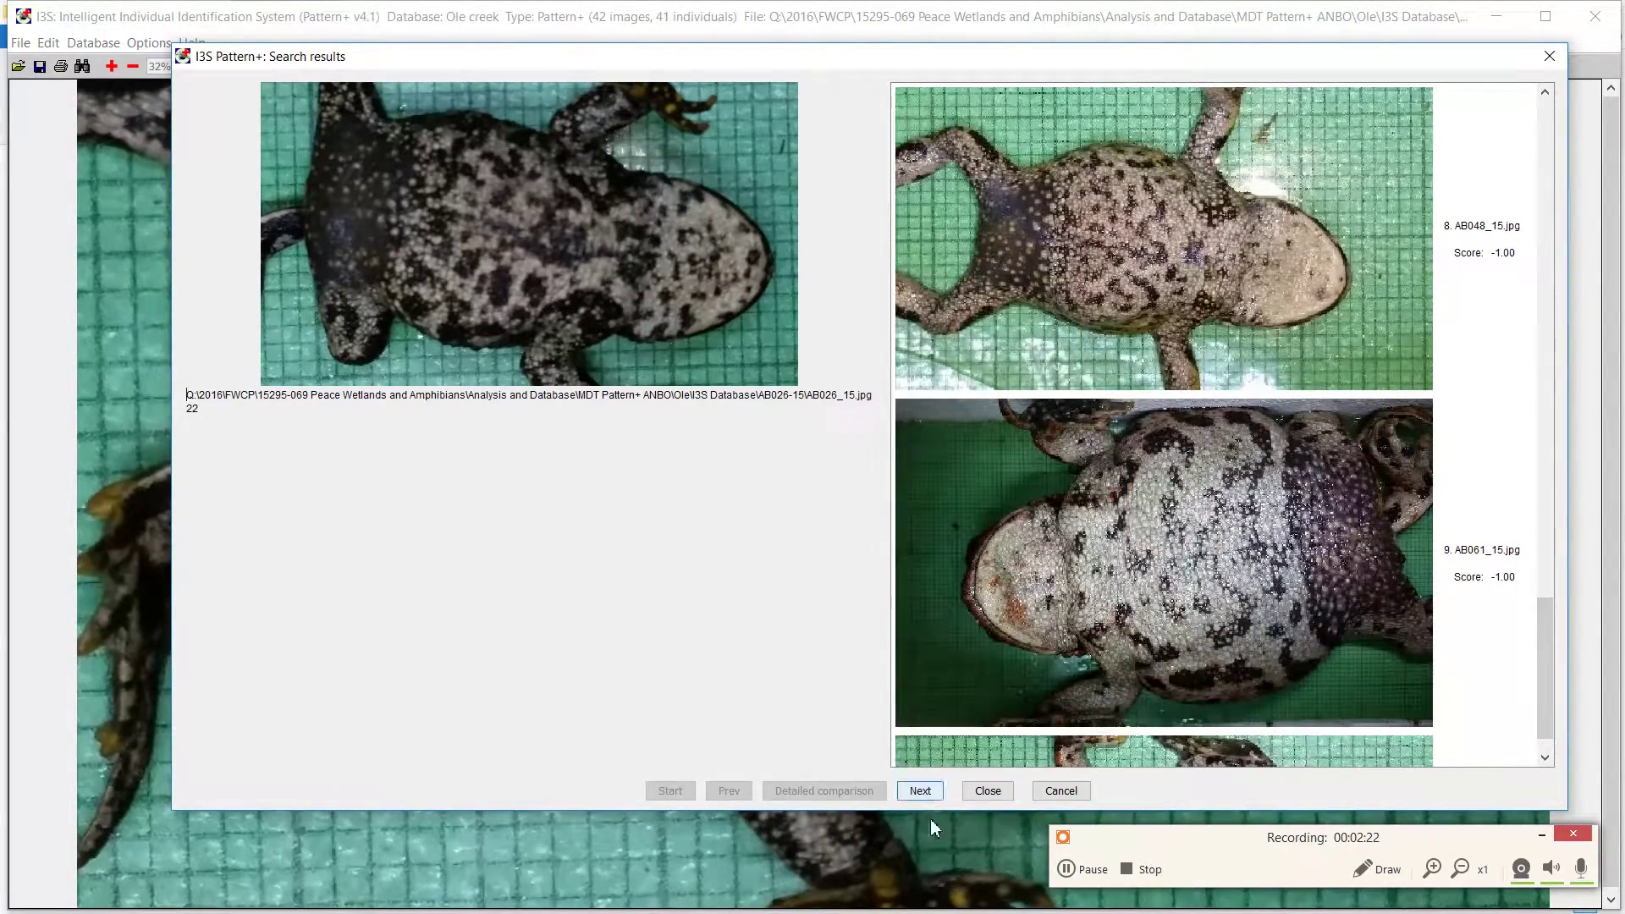
click(919, 790)
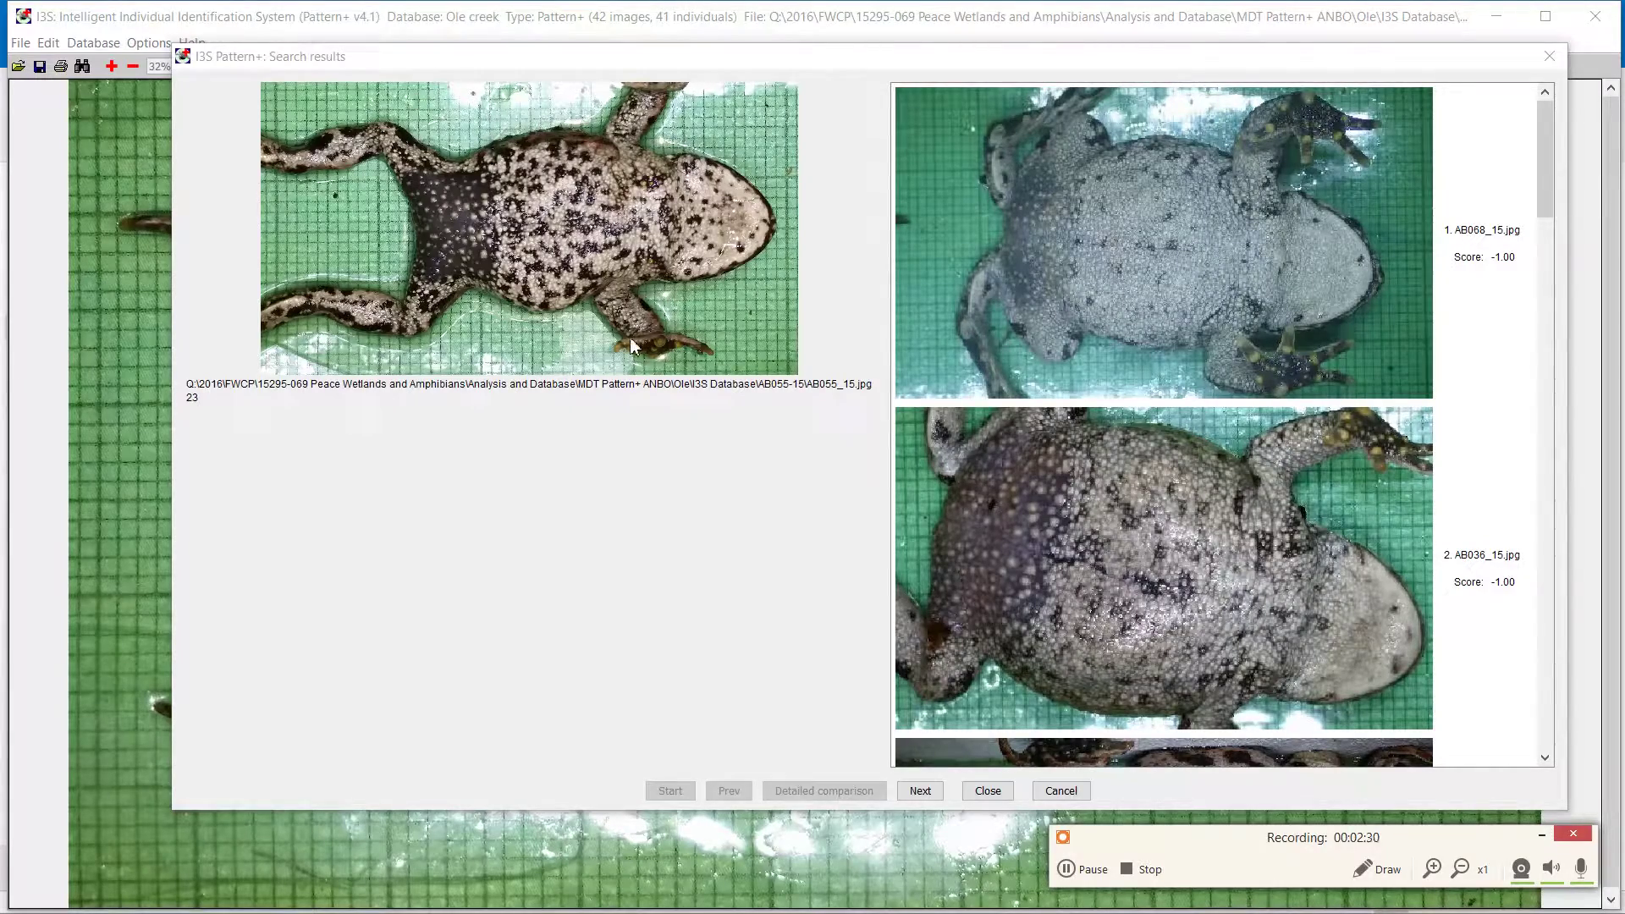
Step: Compare the first ten candidate matches with the unknown toad in AB055_15.jpg
drag(731, 64, 641, 66)
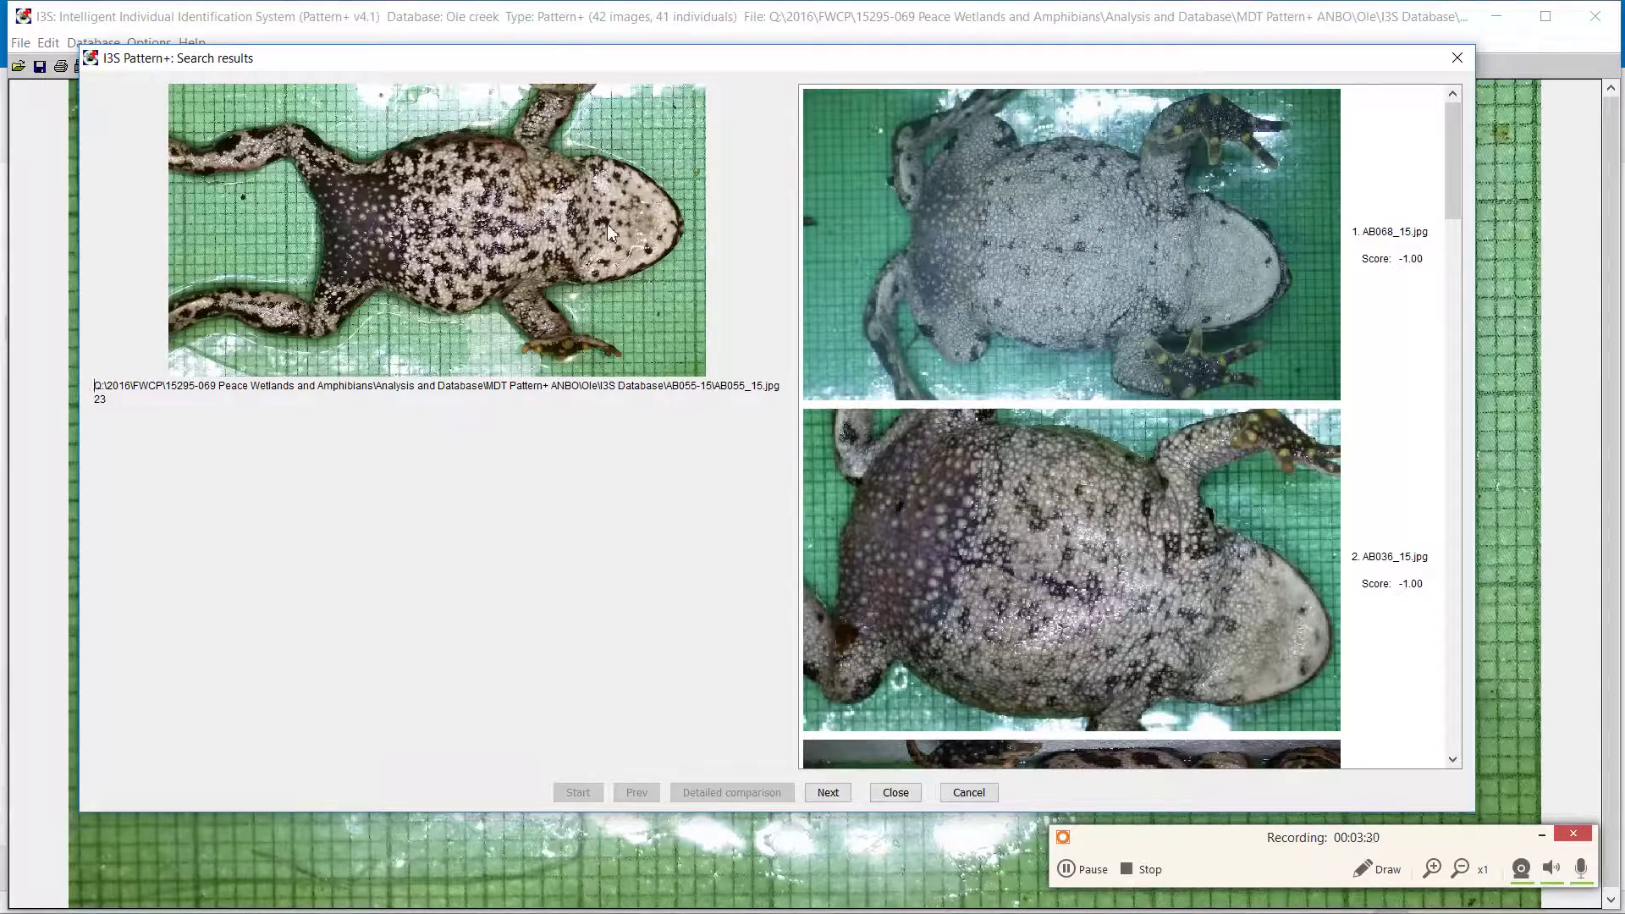
drag(1453, 207, 1455, 272)
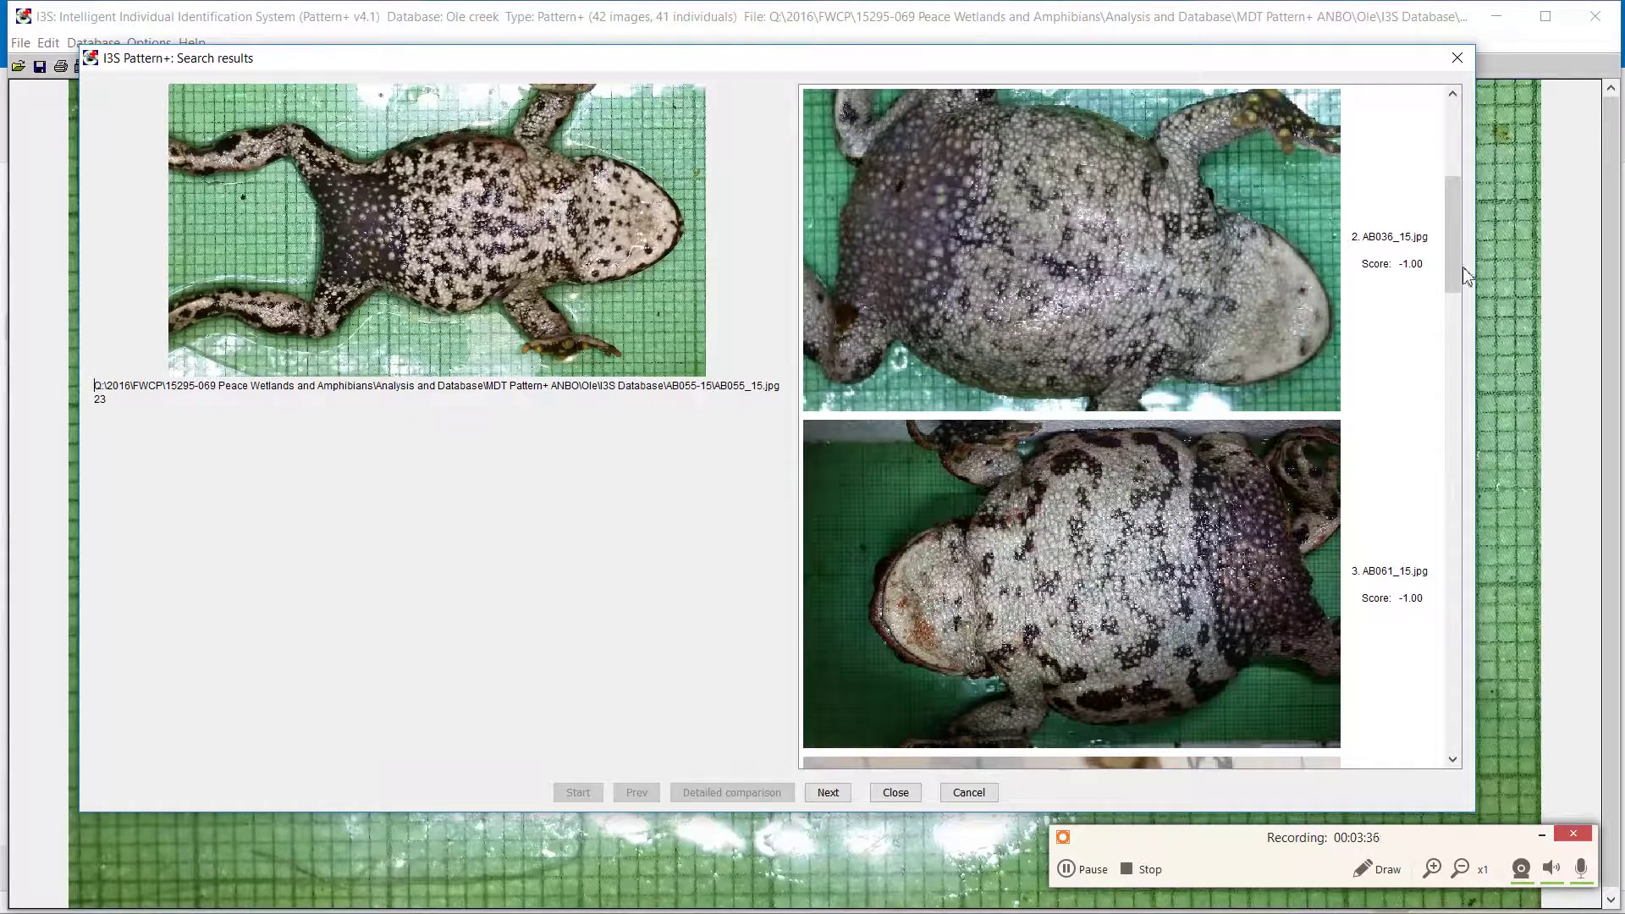
drag(1453, 278, 1457, 345)
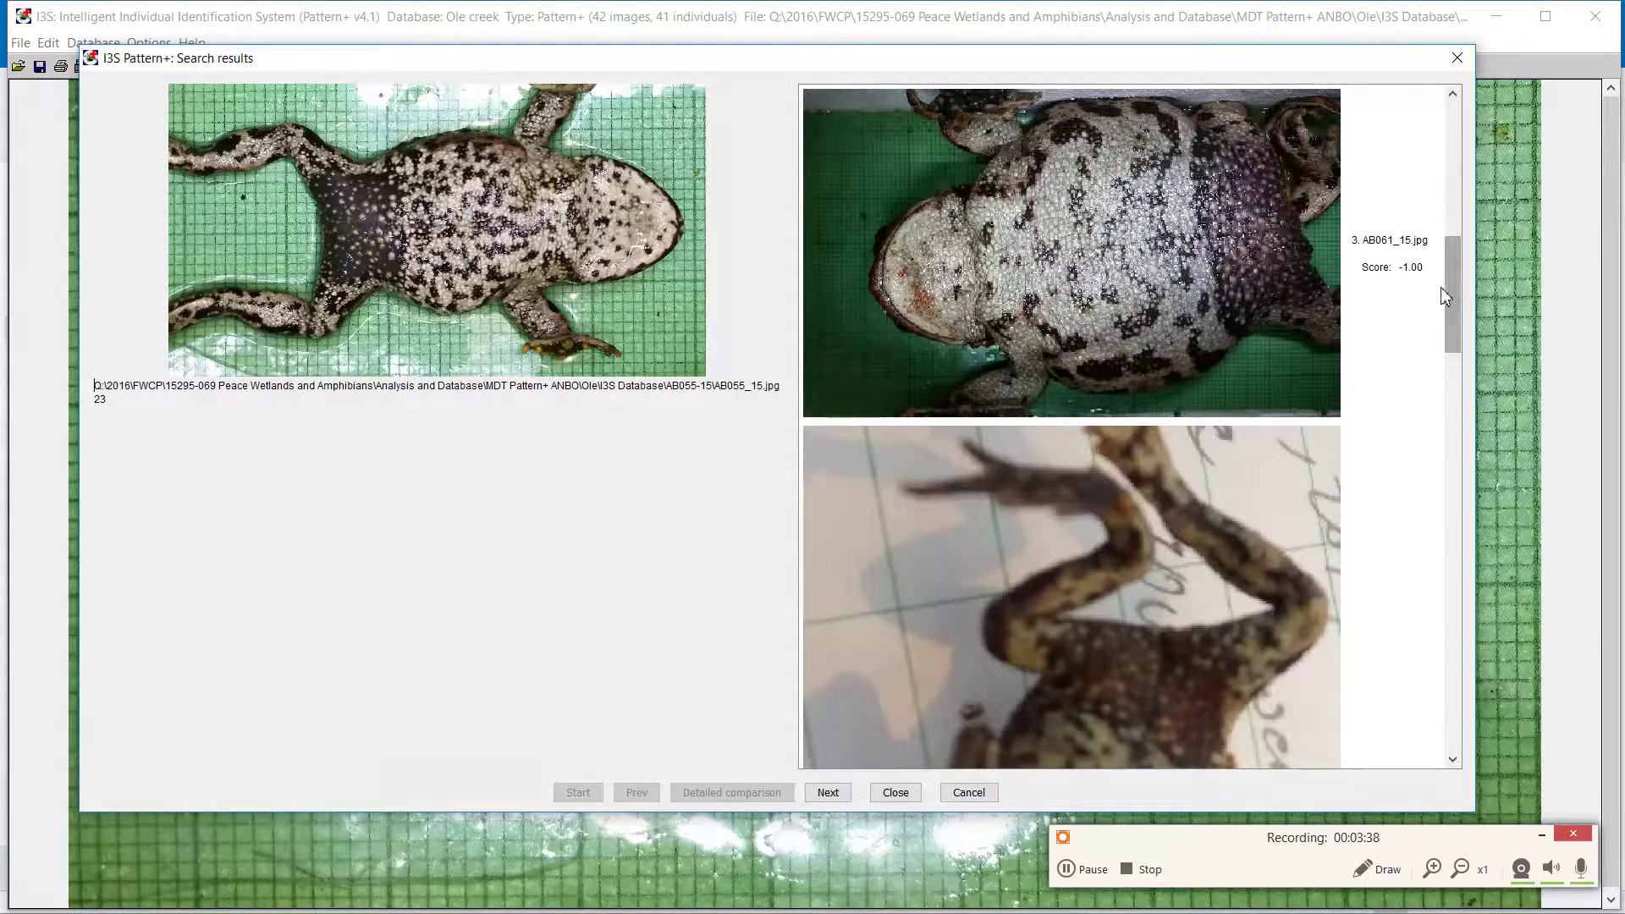
click(1452, 353)
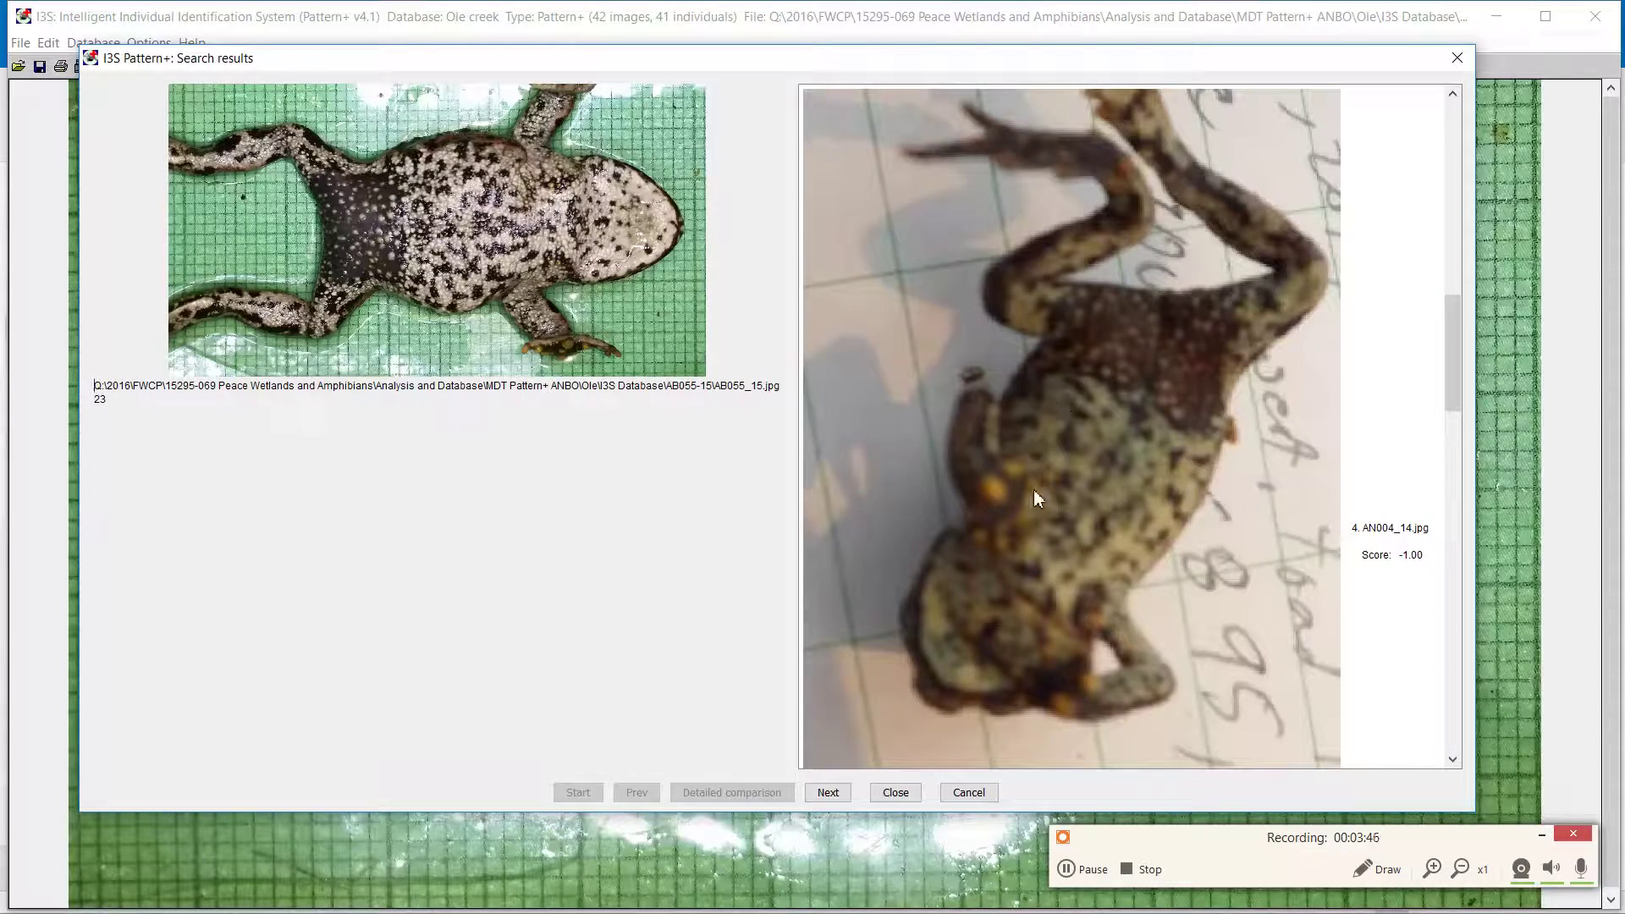
drag(1455, 332, 1445, 479)
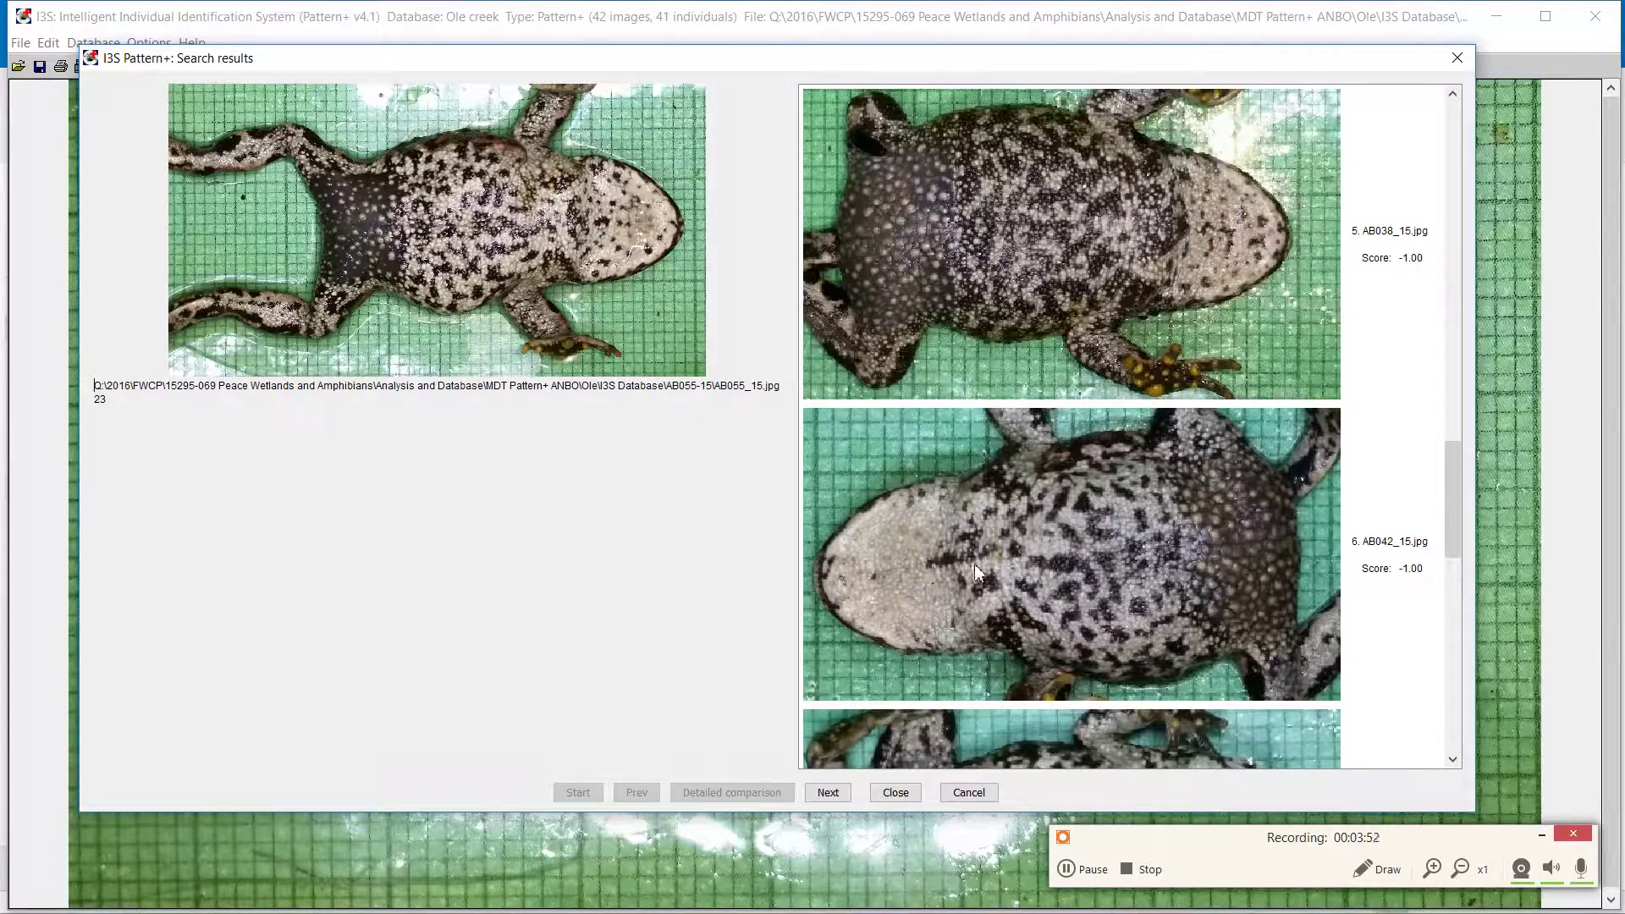
drag(1445, 487, 1440, 684)
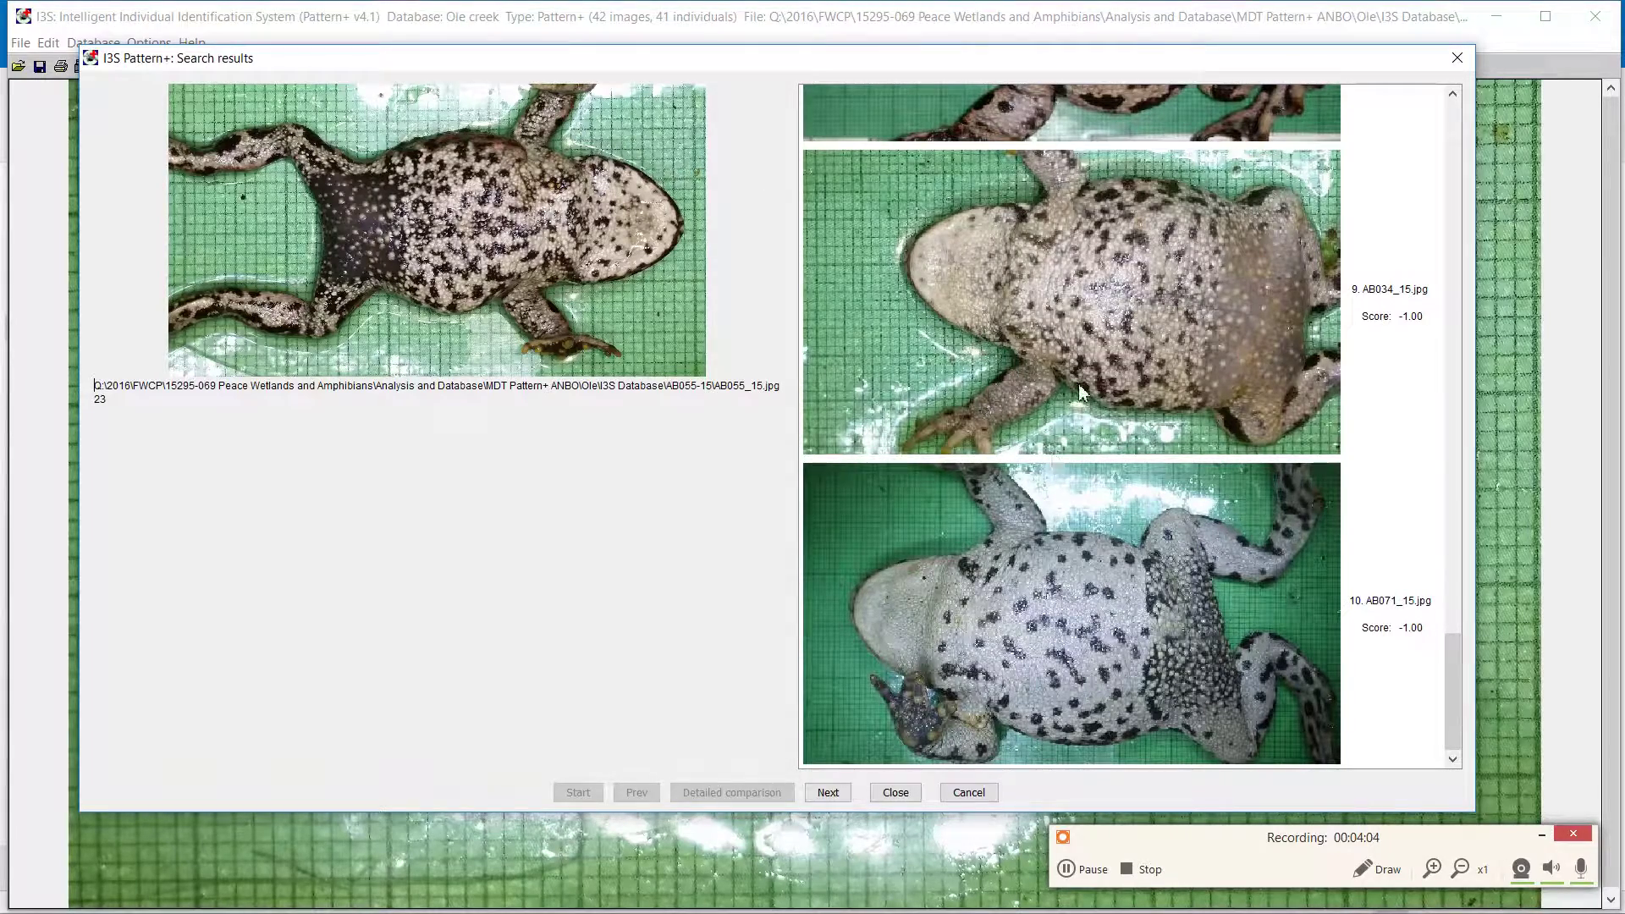
Step: Continue through candidates 11 to 24 for AB055_15.jpg, highlighting the AB055+AB069 entry and then the AB055_15.jpg entry
click(827, 792)
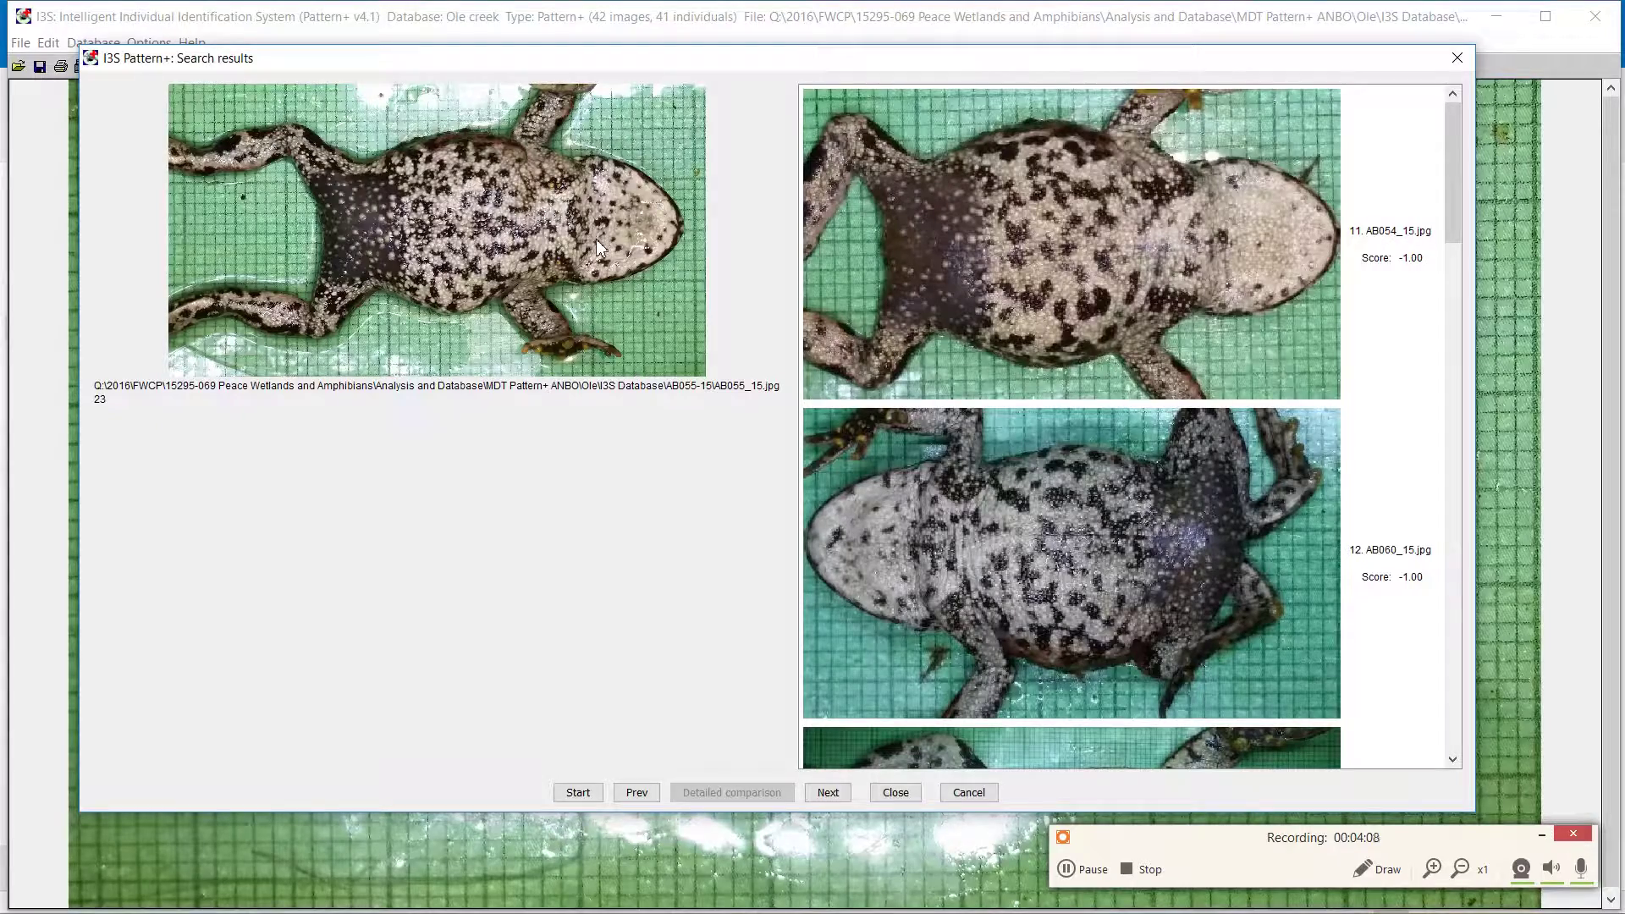
drag(1453, 203, 1444, 677)
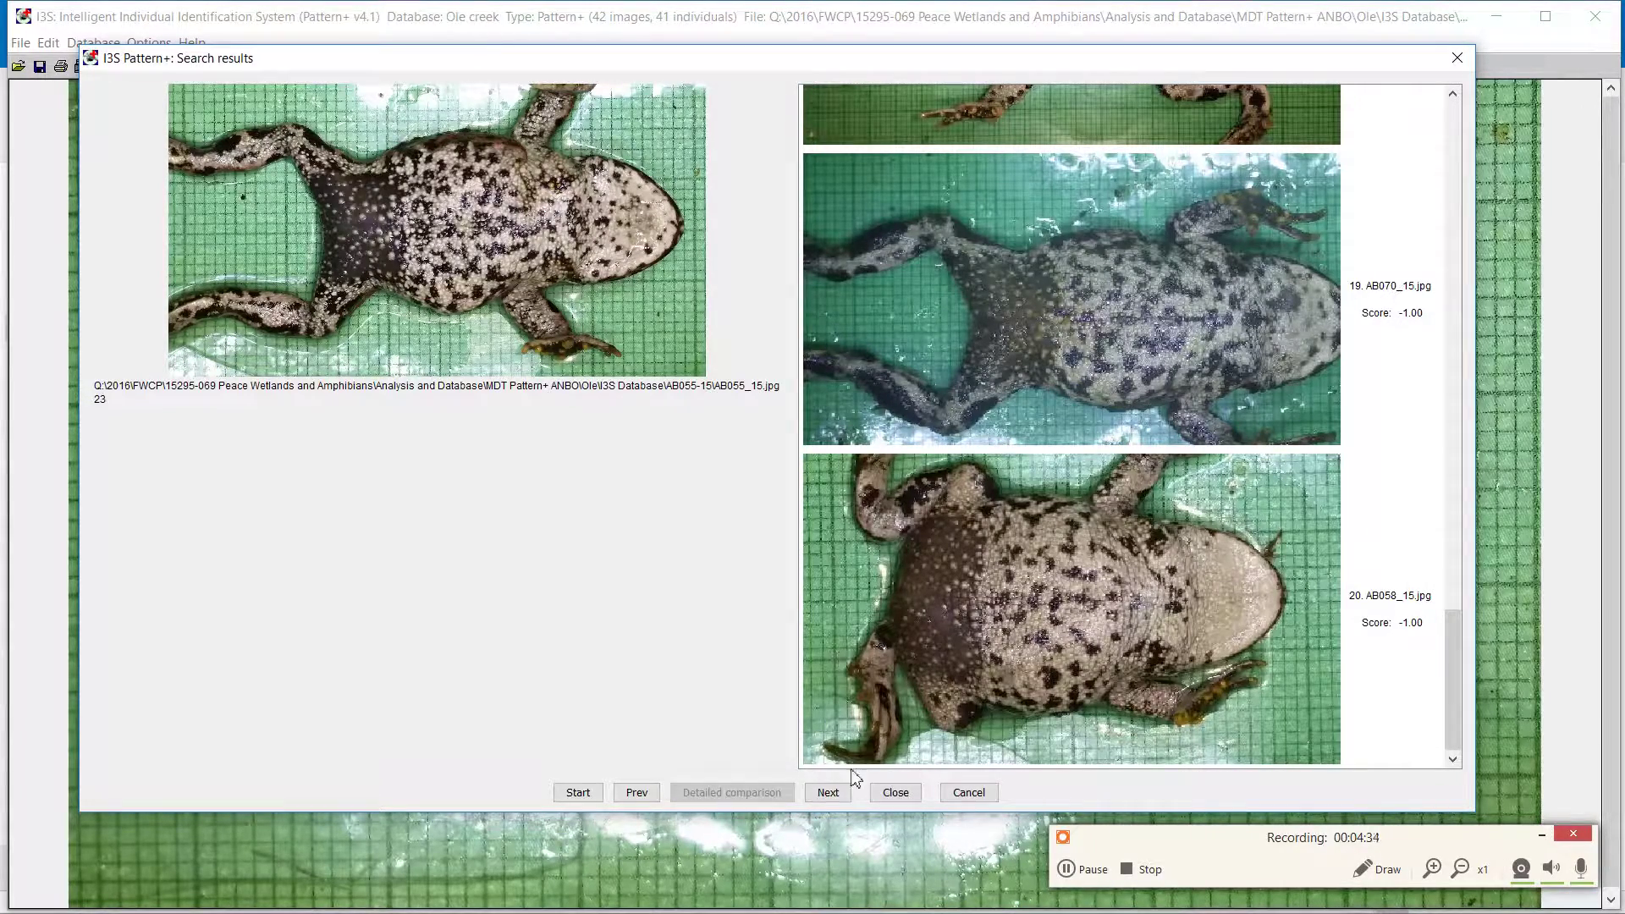
click(828, 794)
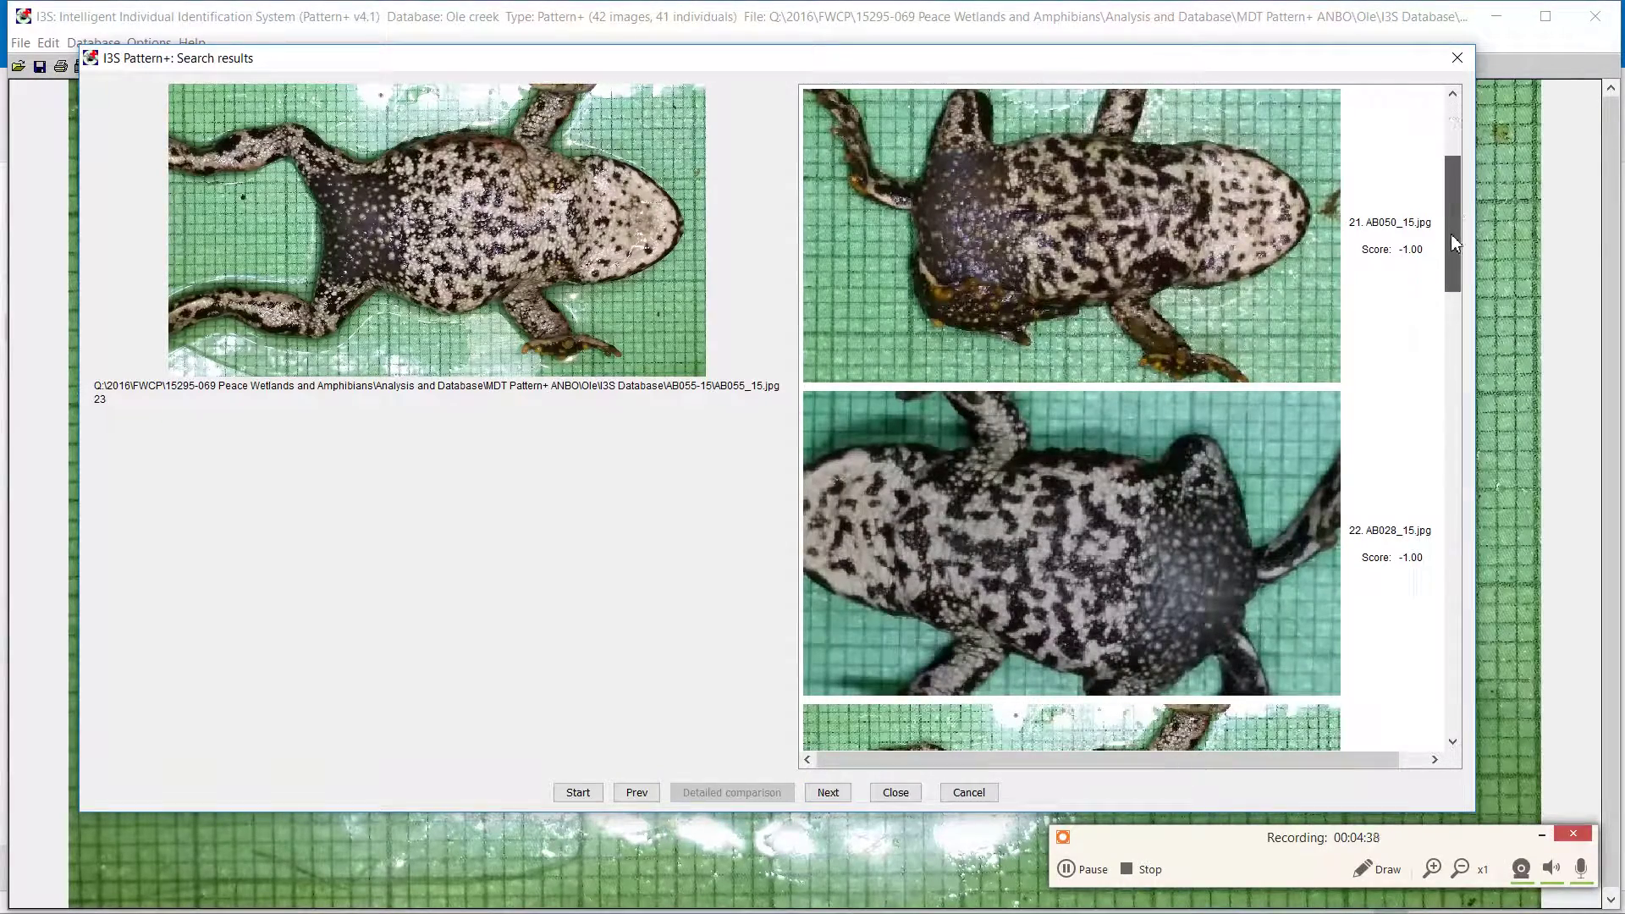
click(1453, 283)
drag(1454, 286, 1450, 358)
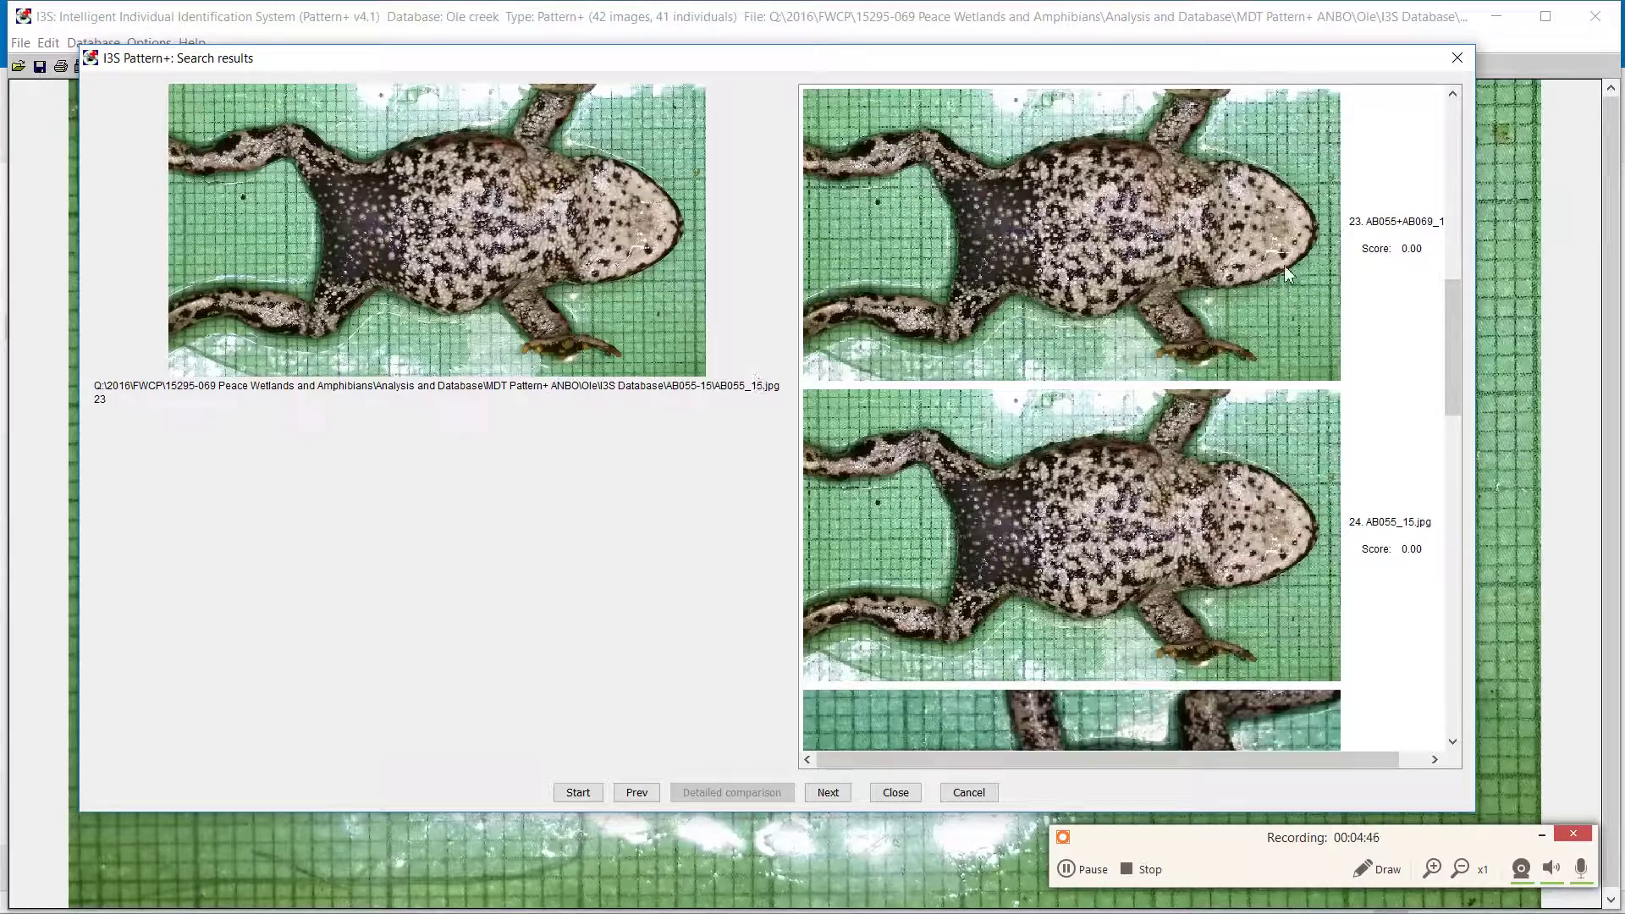
click(1393, 223)
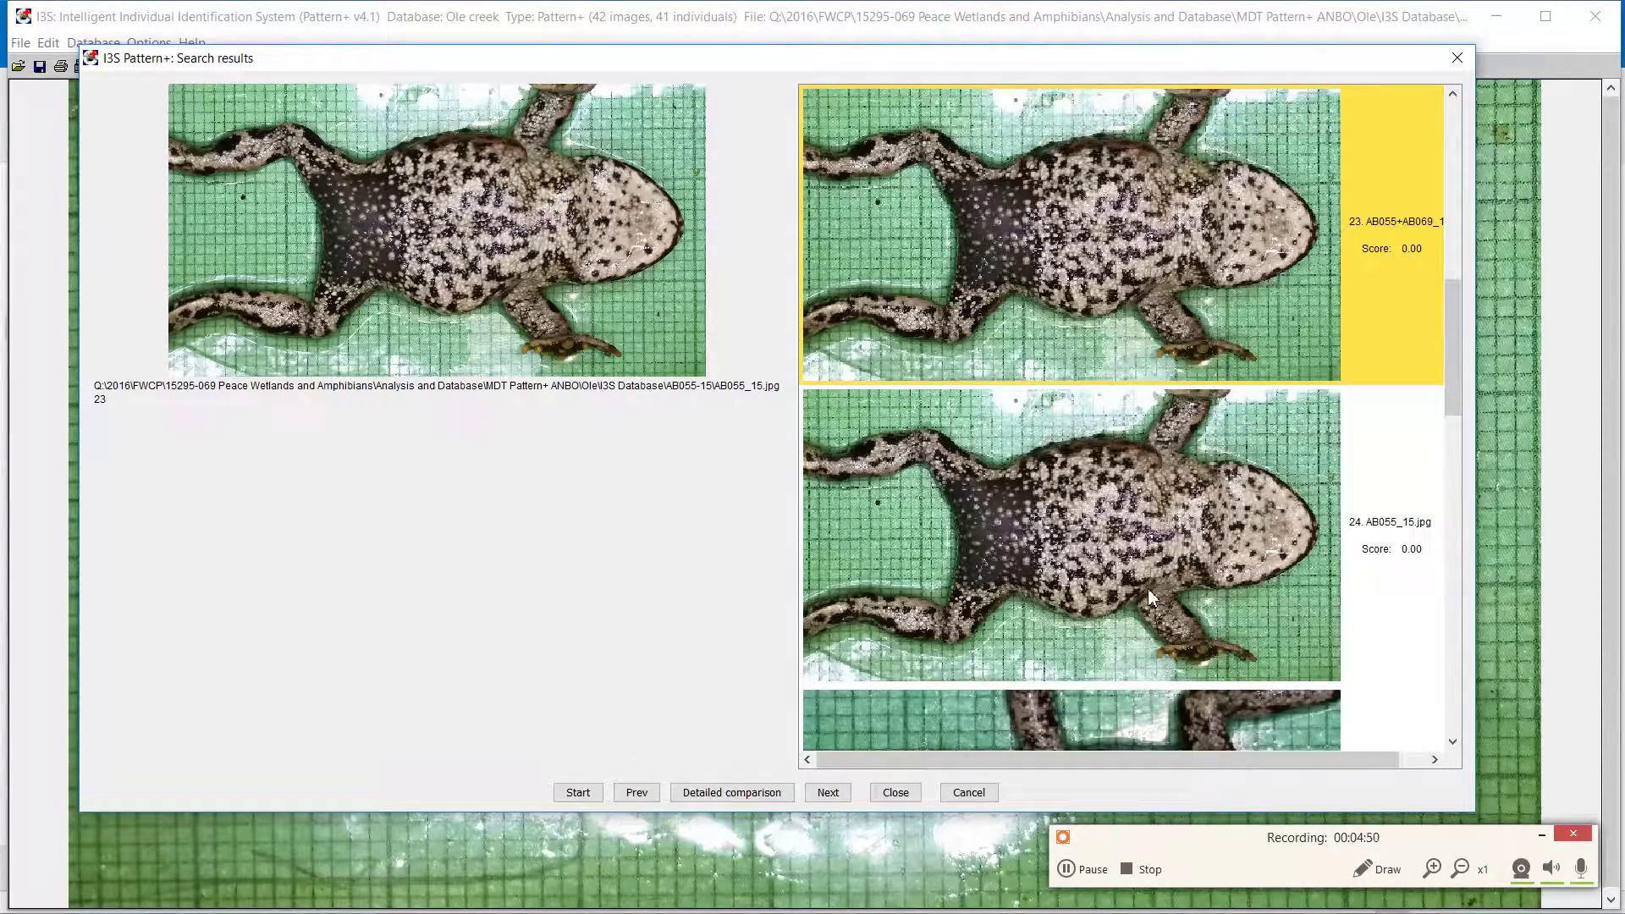
click(1303, 506)
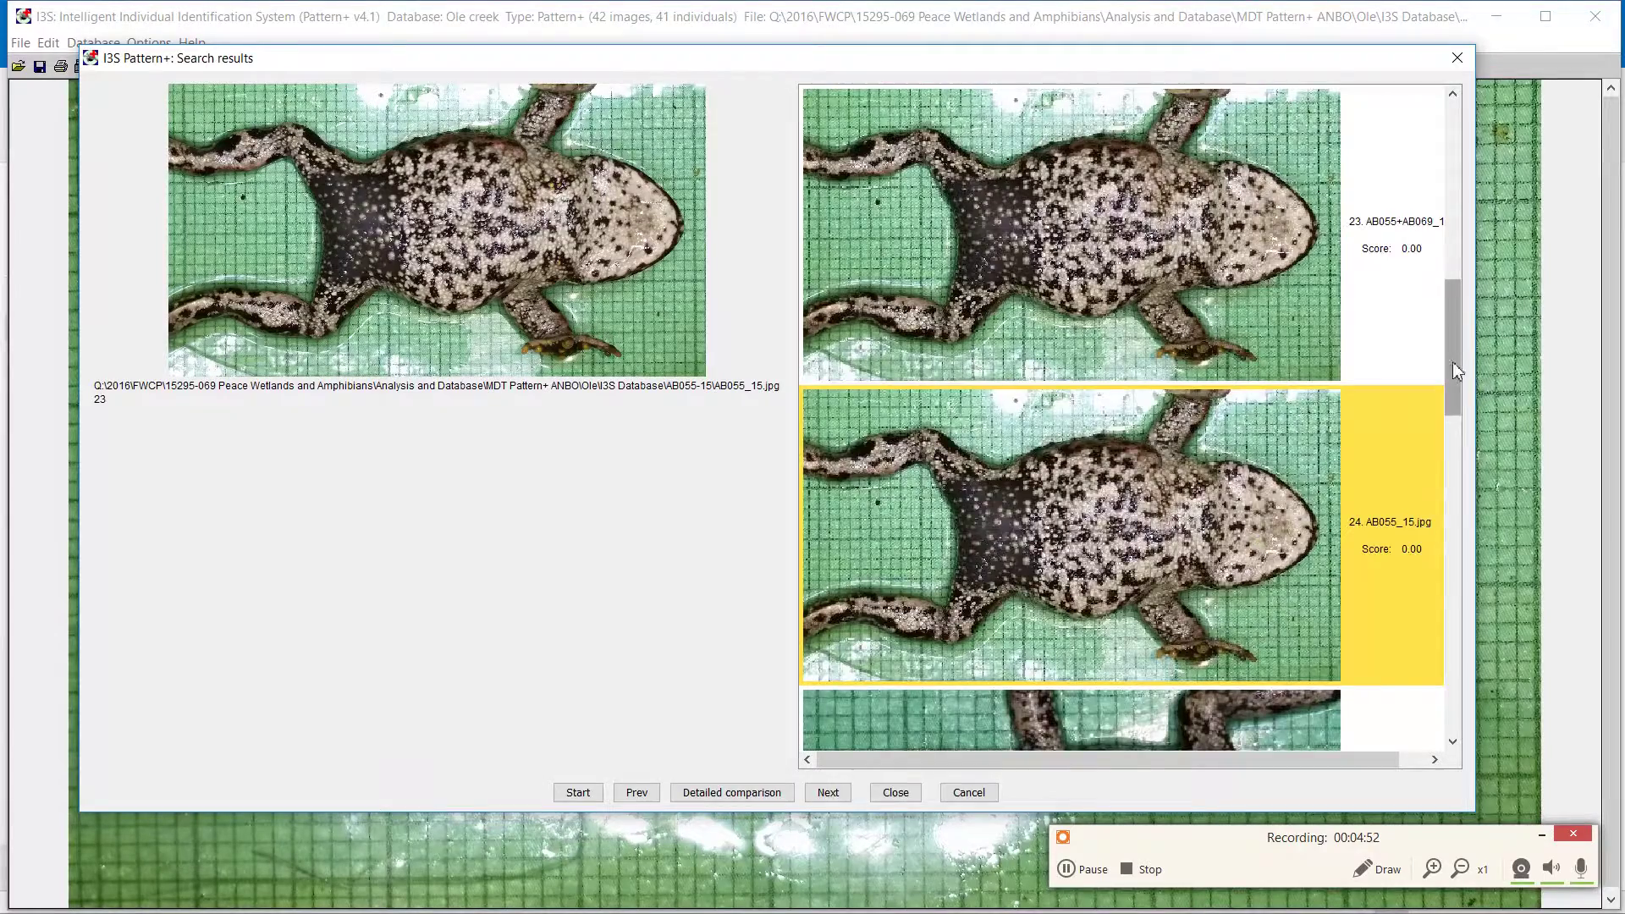
Step: Open a detailed comparison between AB055_15.jpg and candidate 26, AB069_15.jpg
drag(1452, 362, 1455, 403)
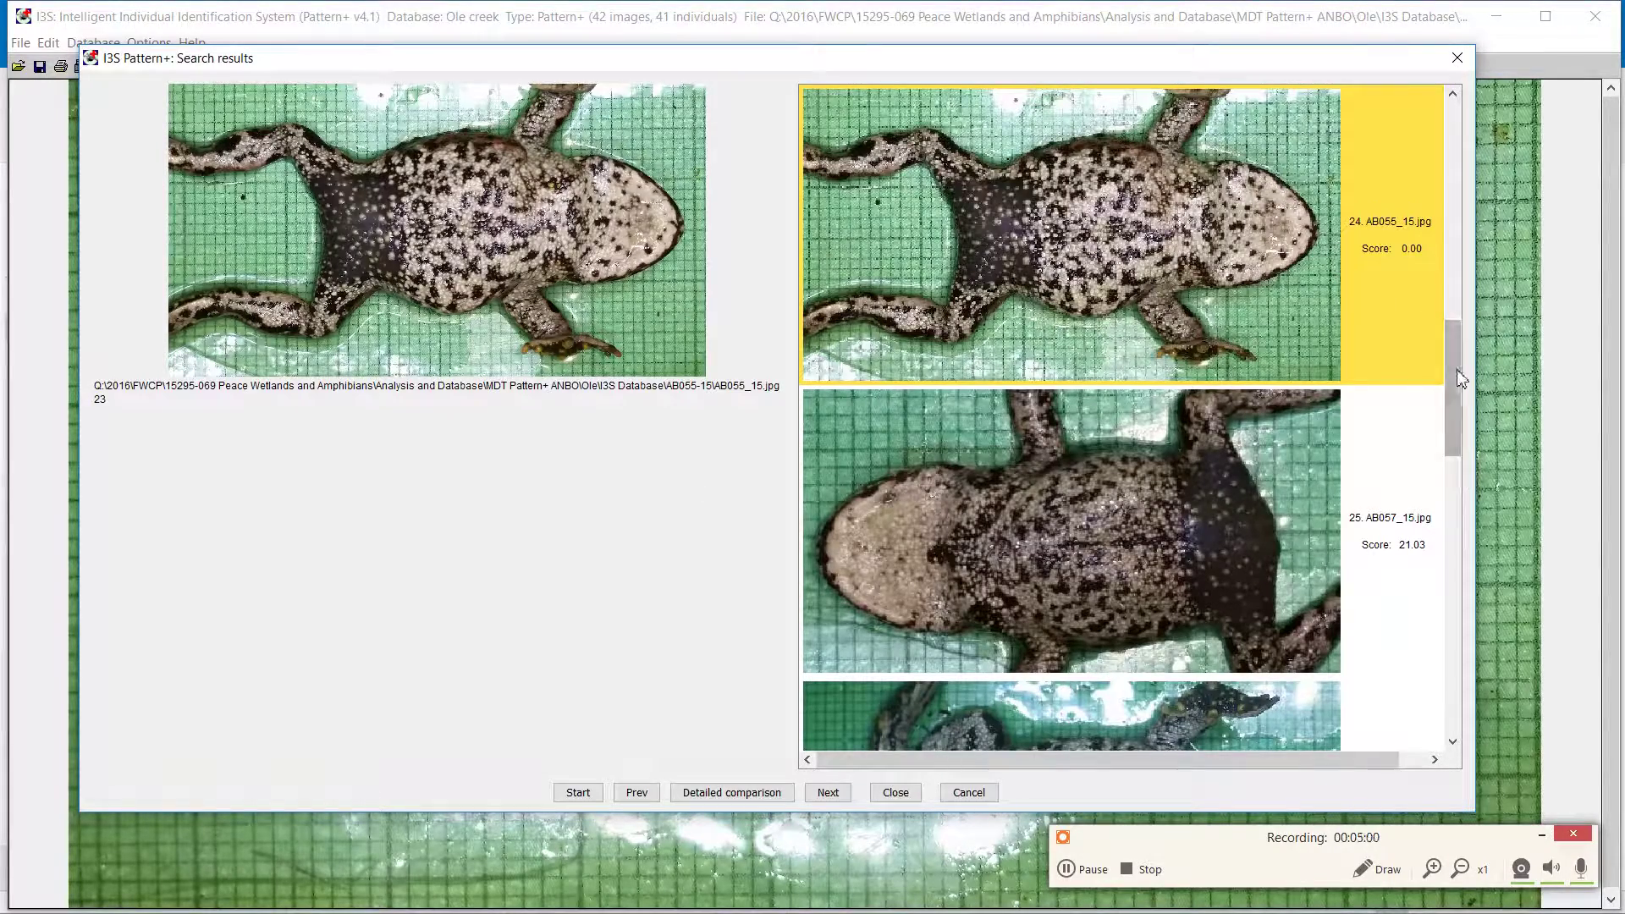
drag(1455, 369, 1447, 495)
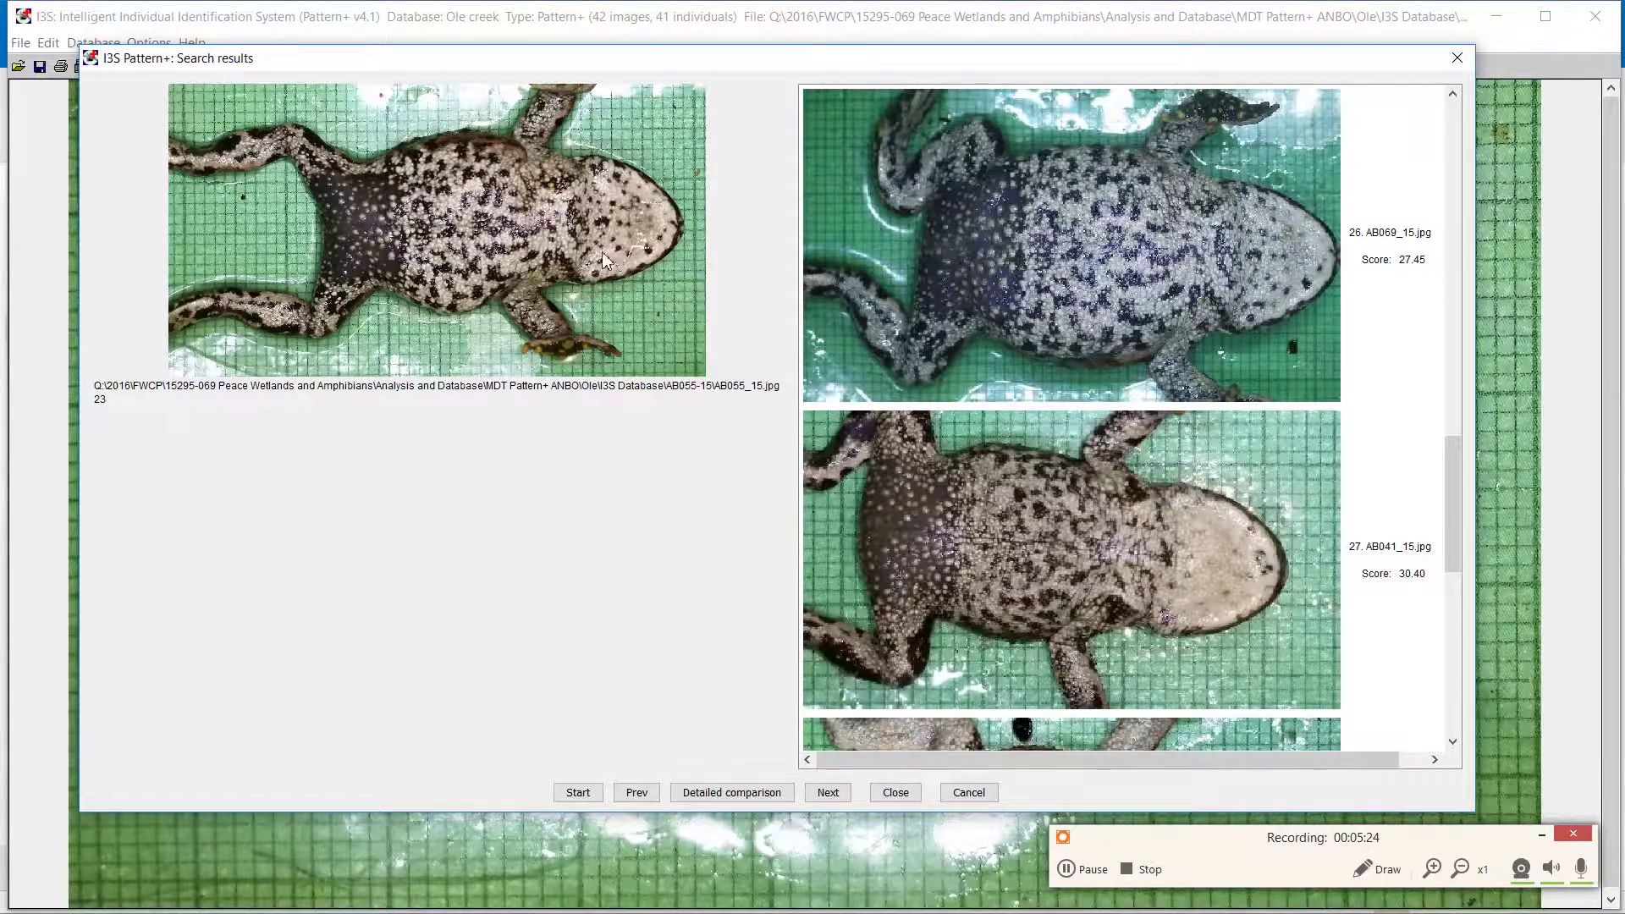
click(1059, 276)
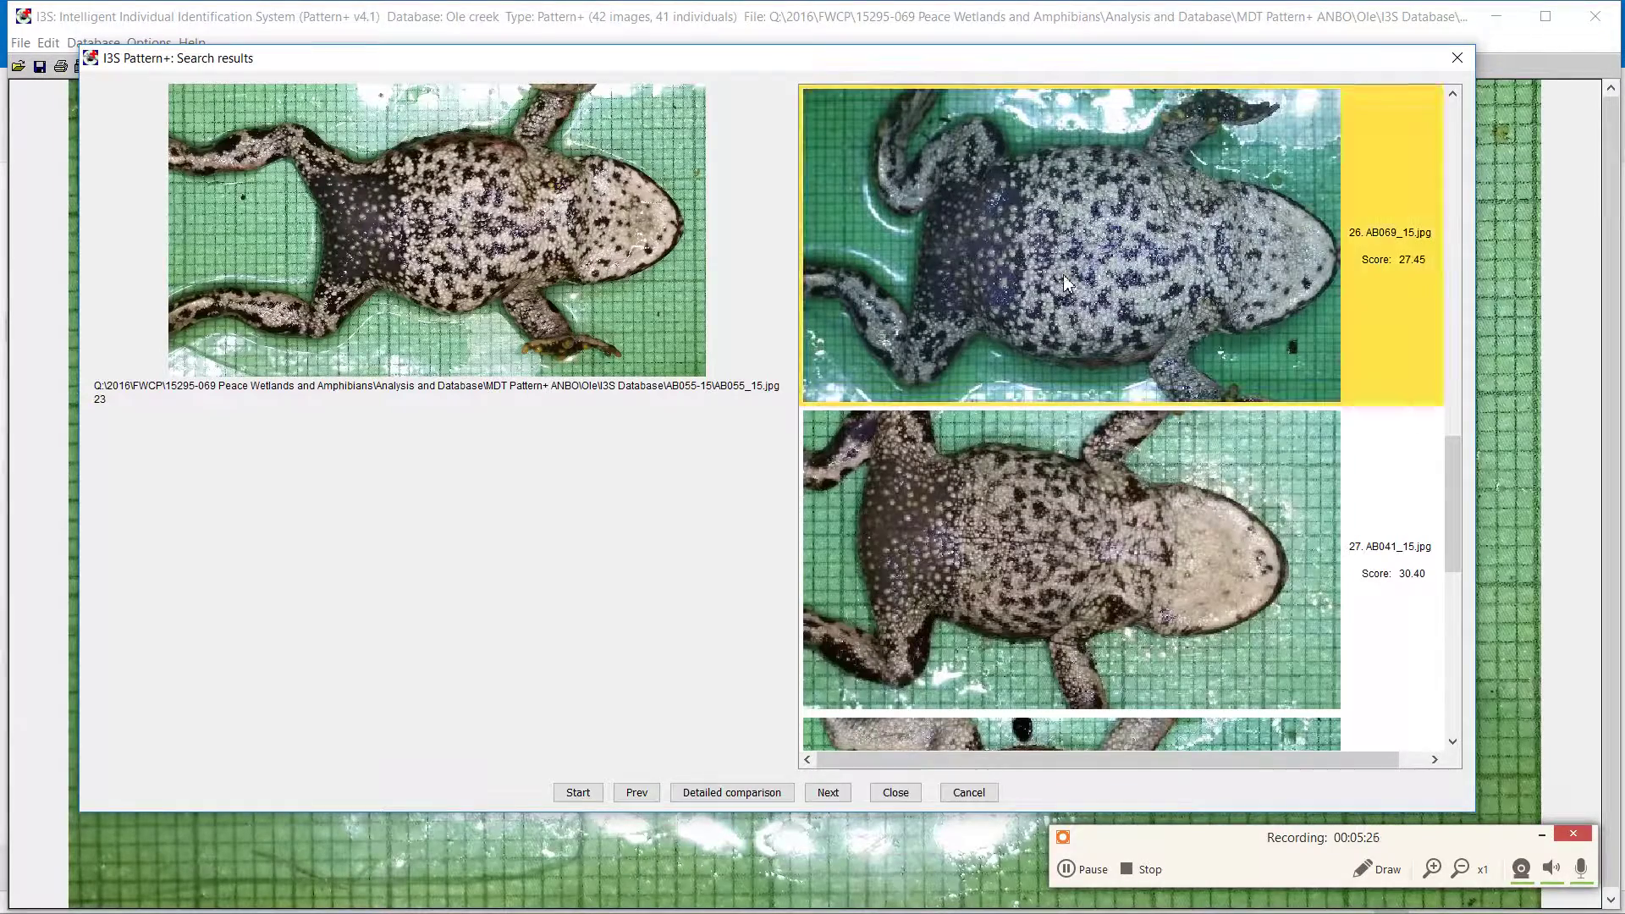
click(732, 792)
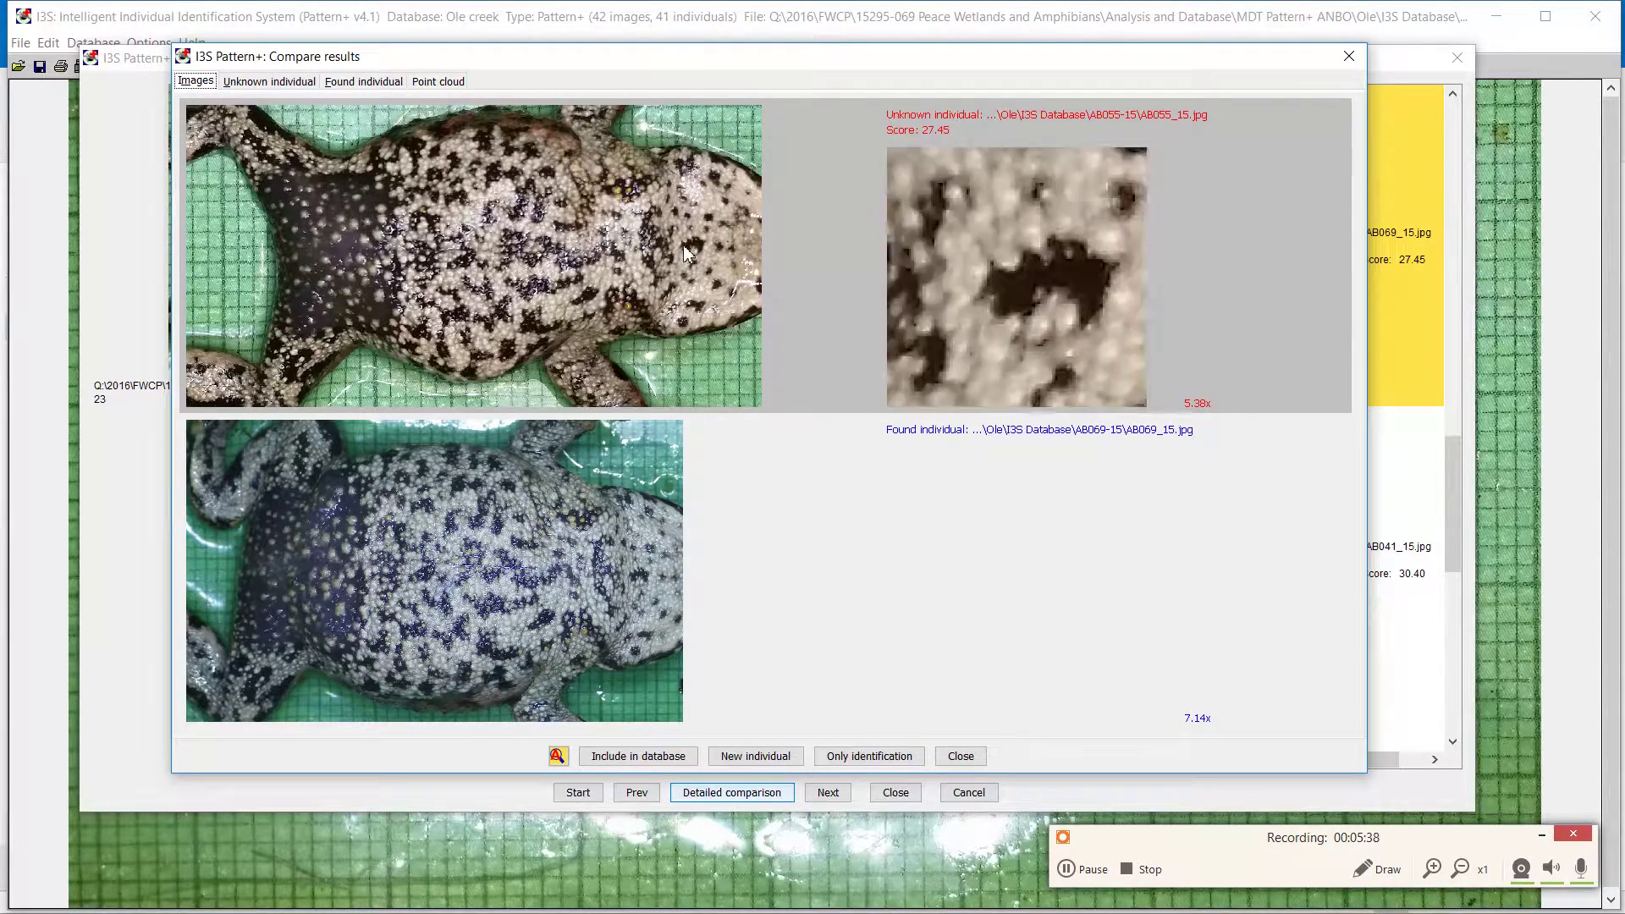
Step: Magnify the large dark throat spot on the unknown individual to 4.69x and lock the magnified view there
scroll(693, 247, up, 4)
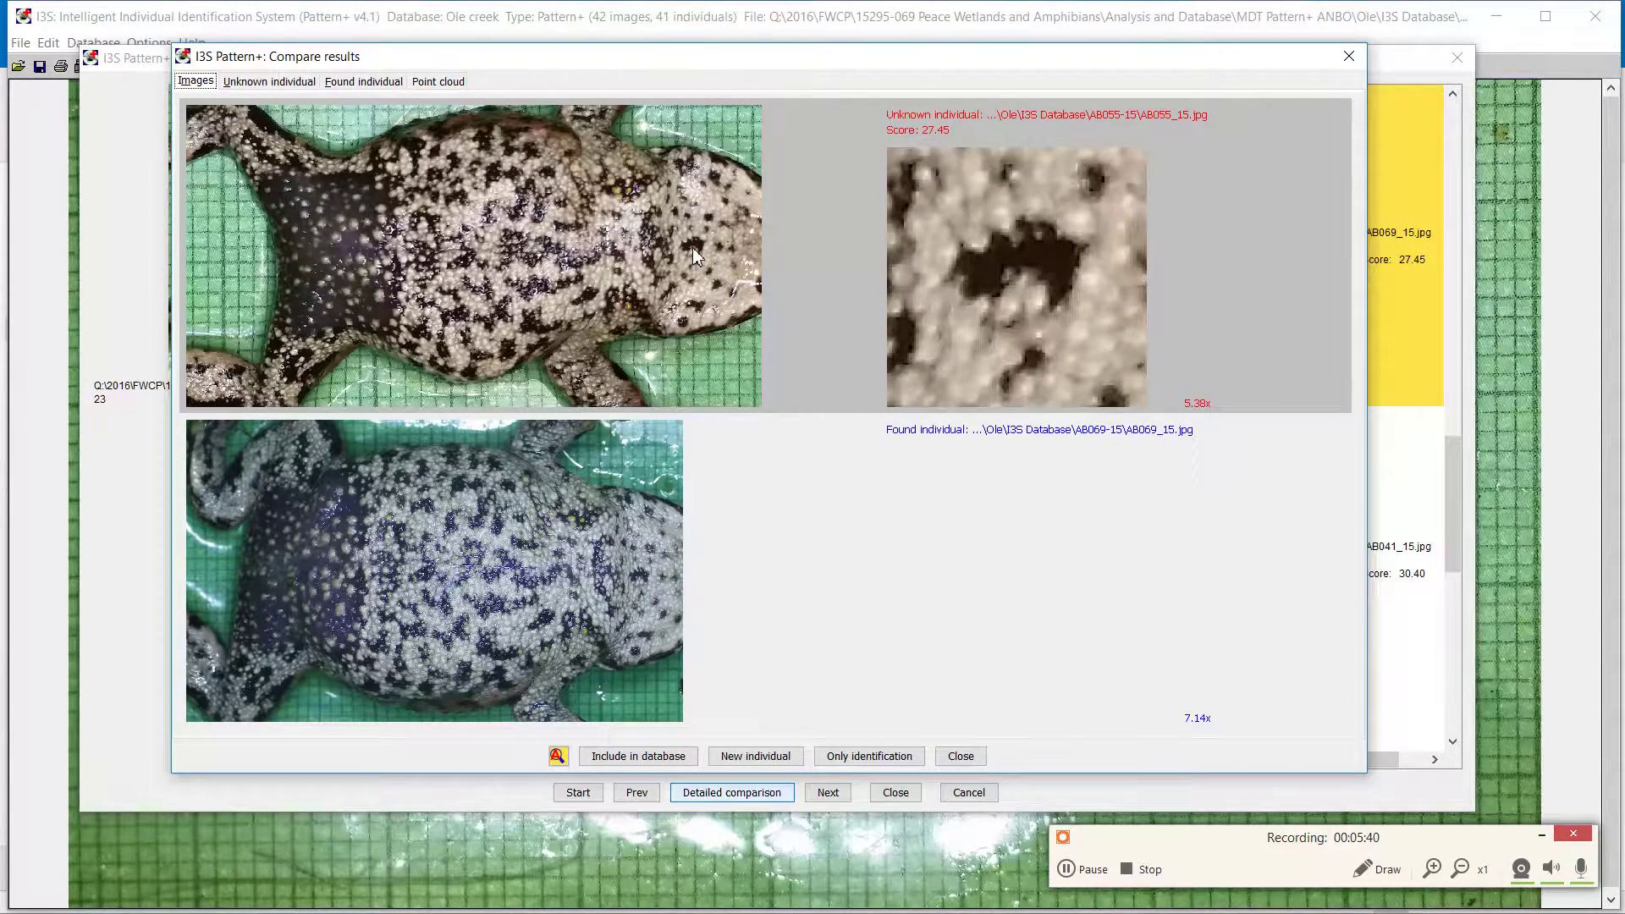
scroll(692, 248, down, 10)
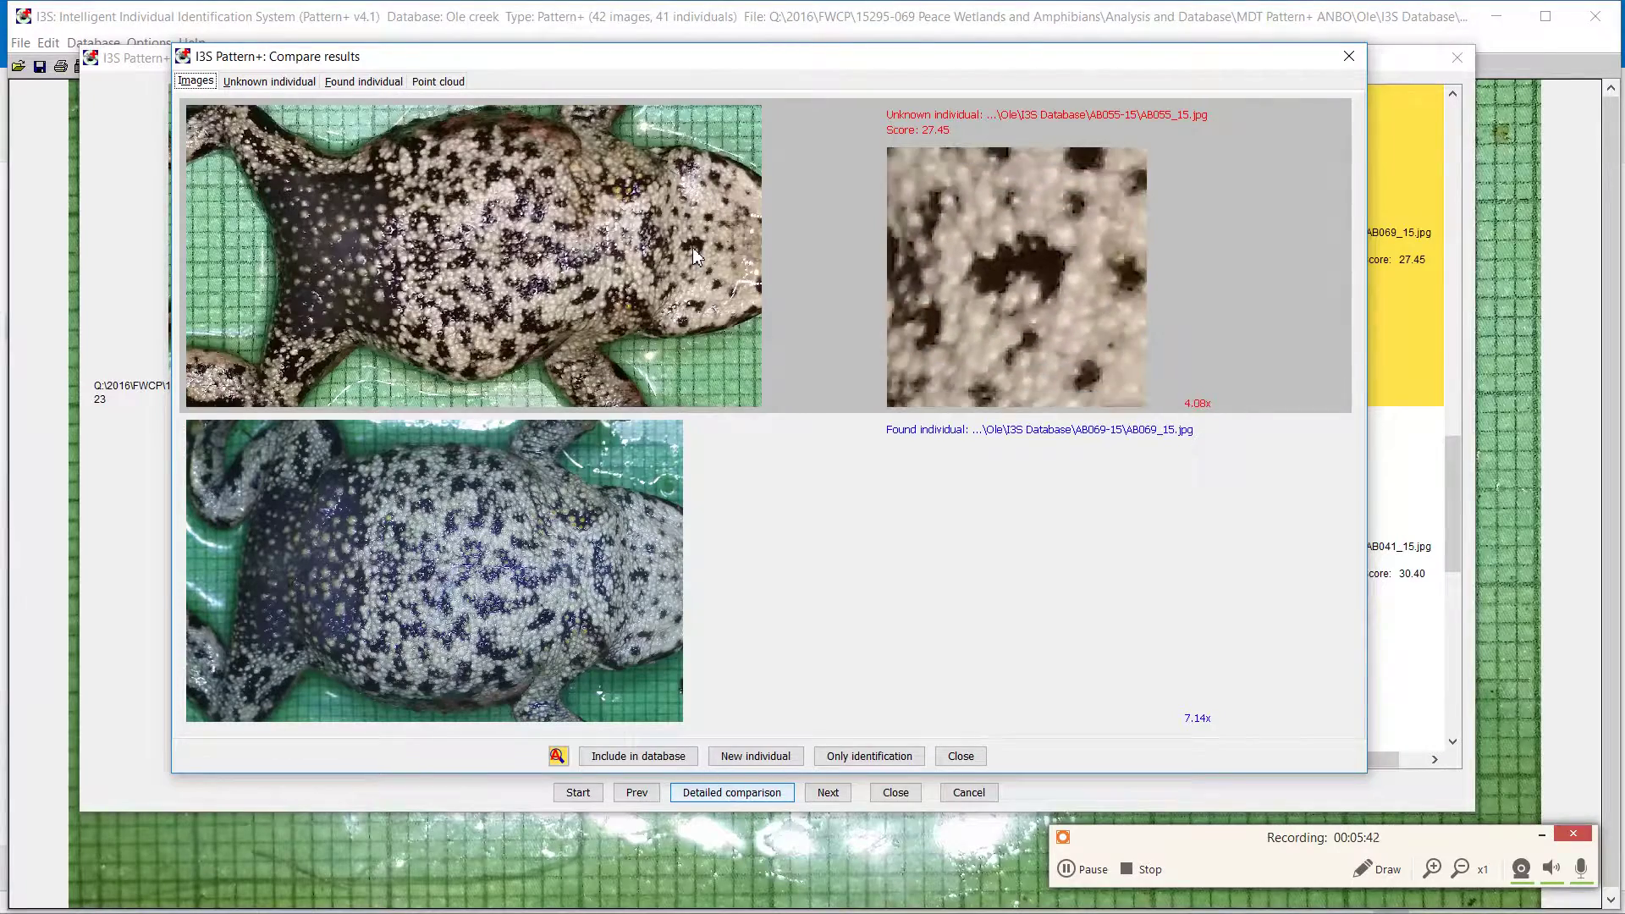
scroll(692, 247, up, 4)
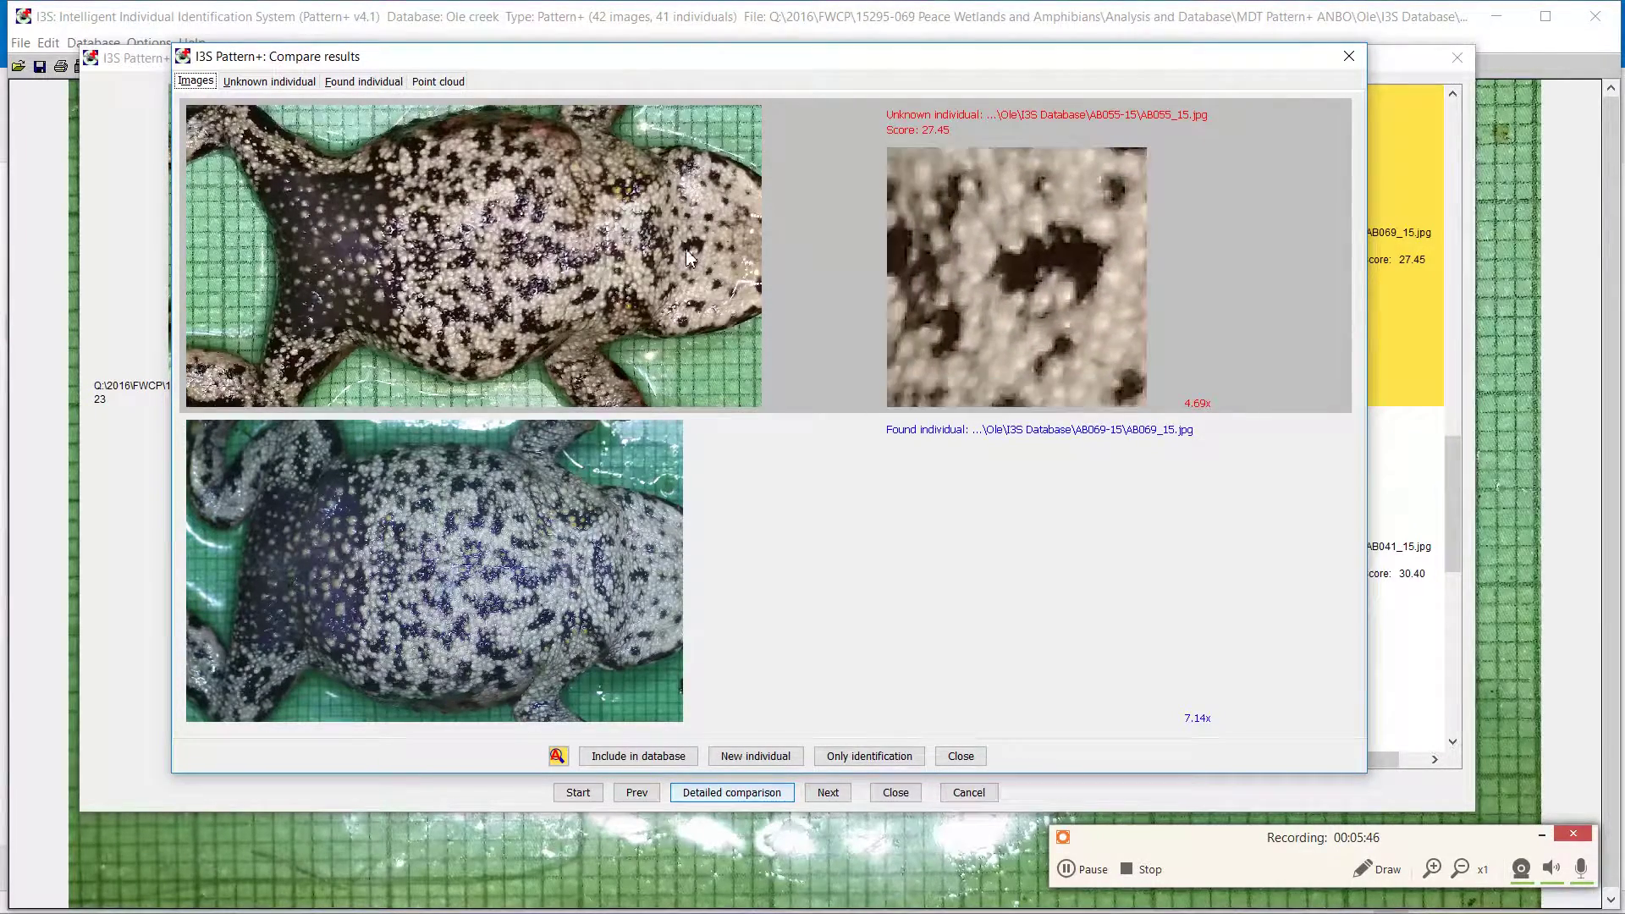
click(692, 248)
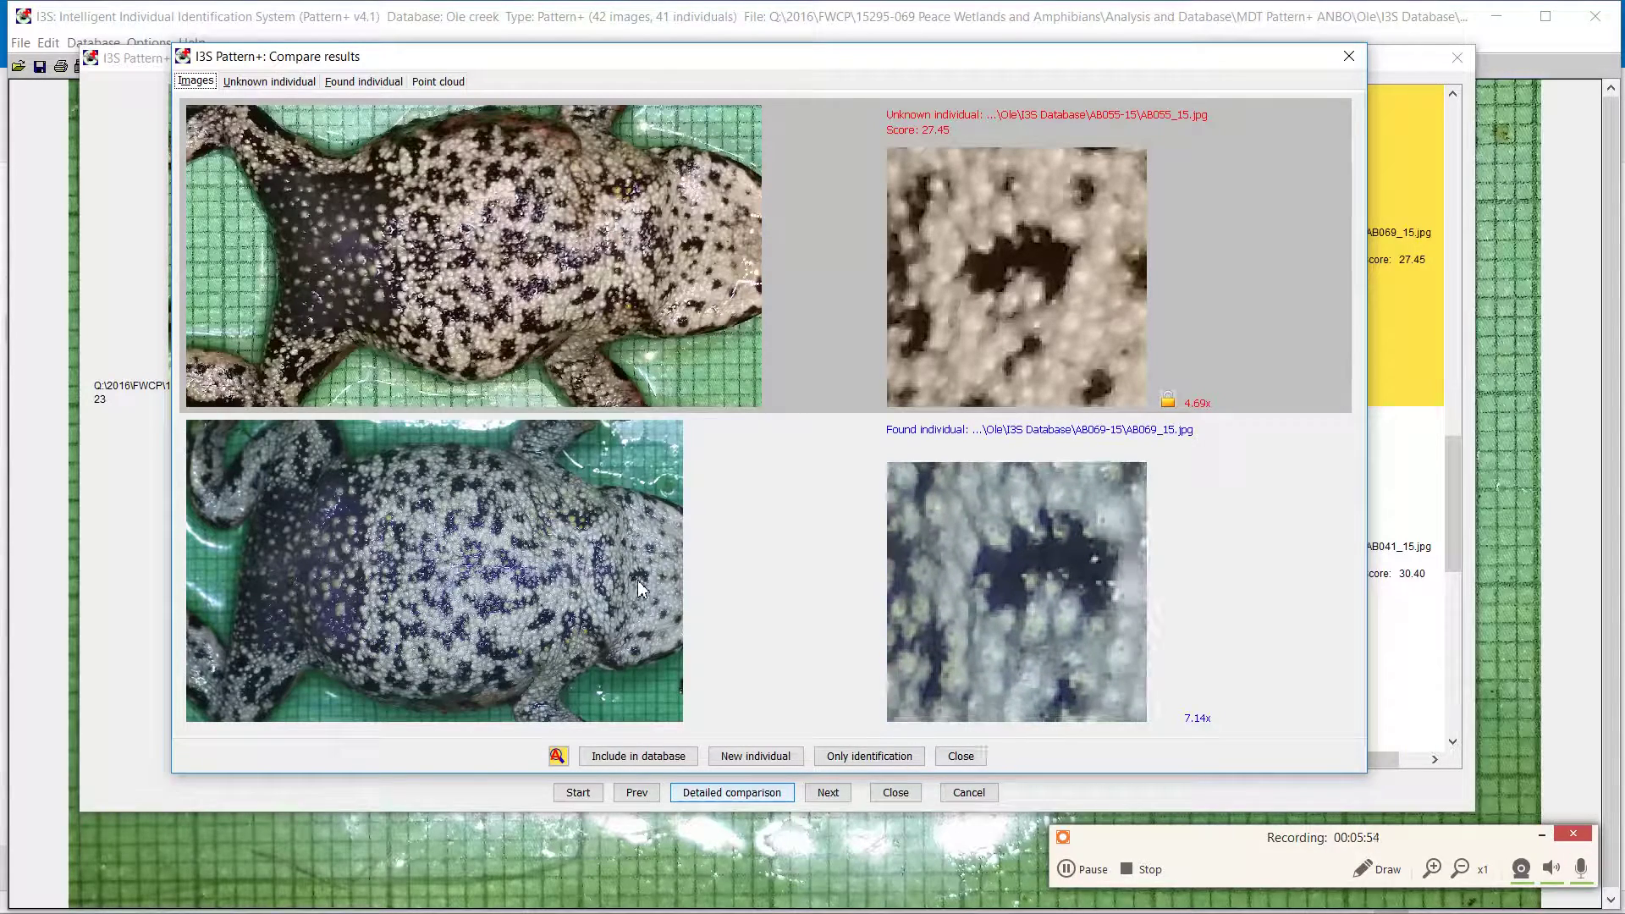
Step: Magnify the corresponding dark throat spot on the found individual AB069_15.jpg to 4.71x and lock the magnified view there
scroll(639, 576, down, 2)
scroll(640, 578, down, 1)
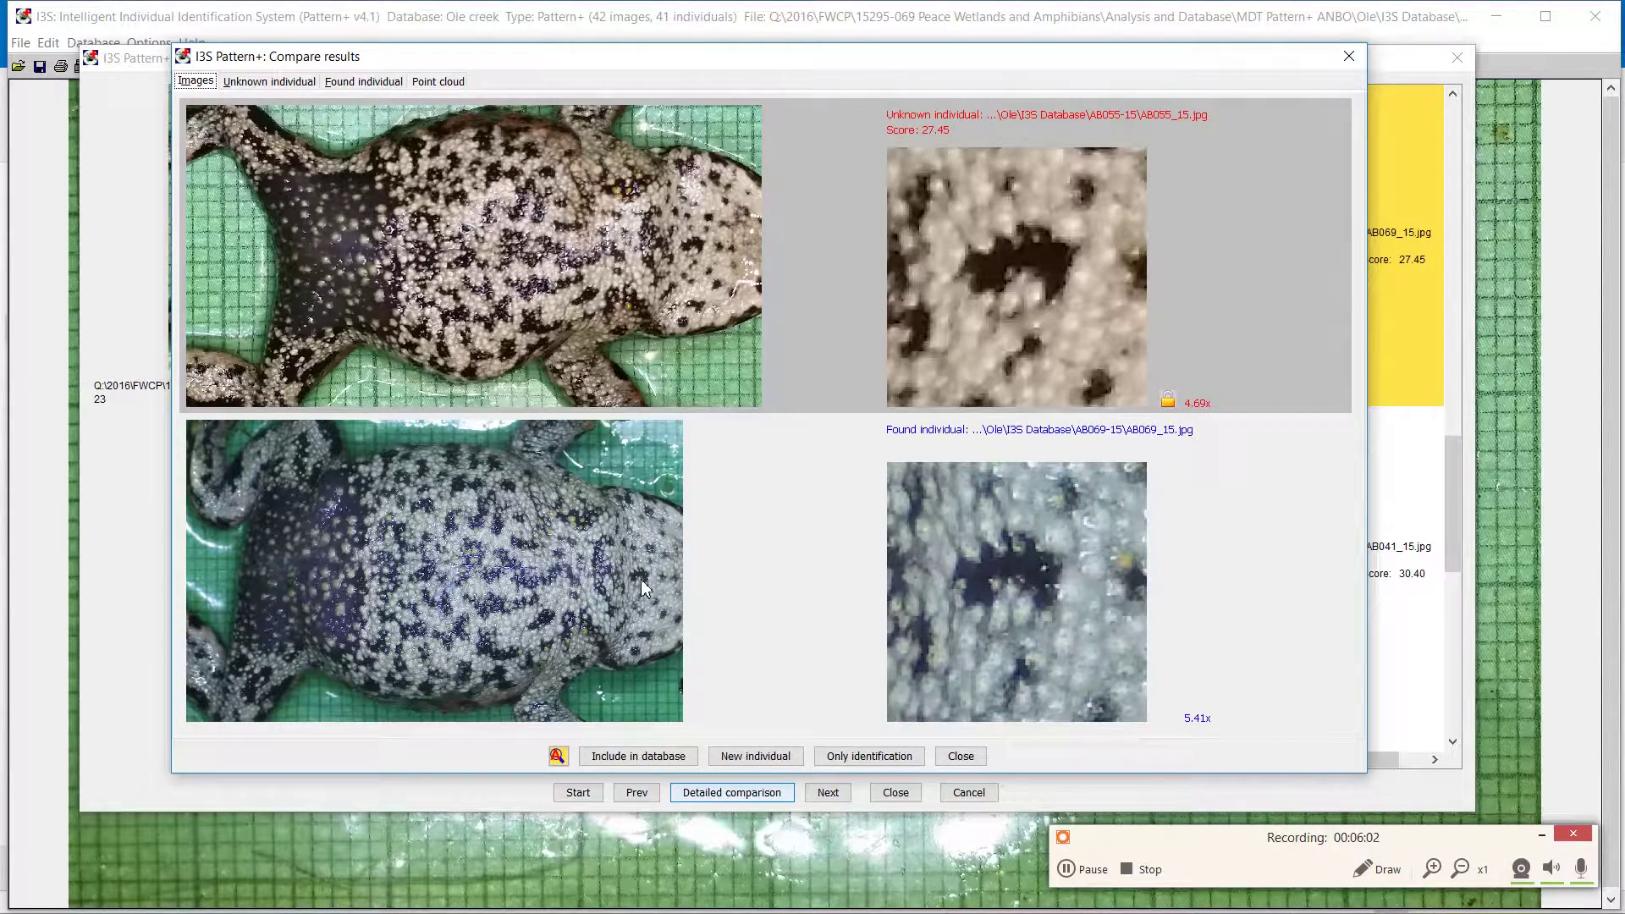
scroll(641, 578, up, 1)
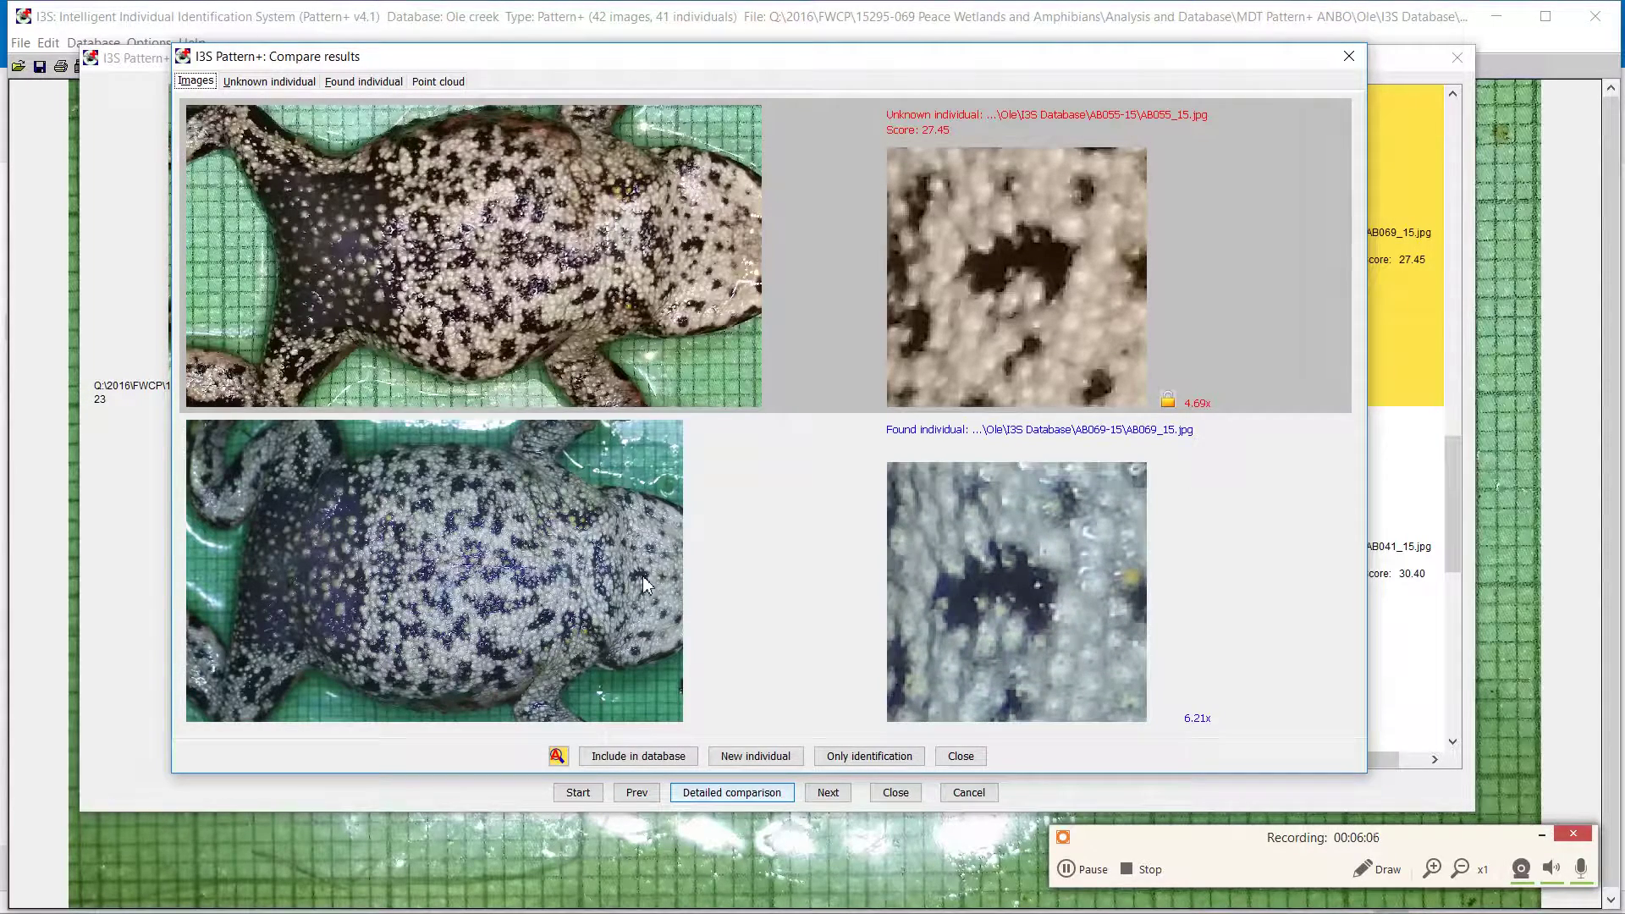
scroll(642, 576, down, 1)
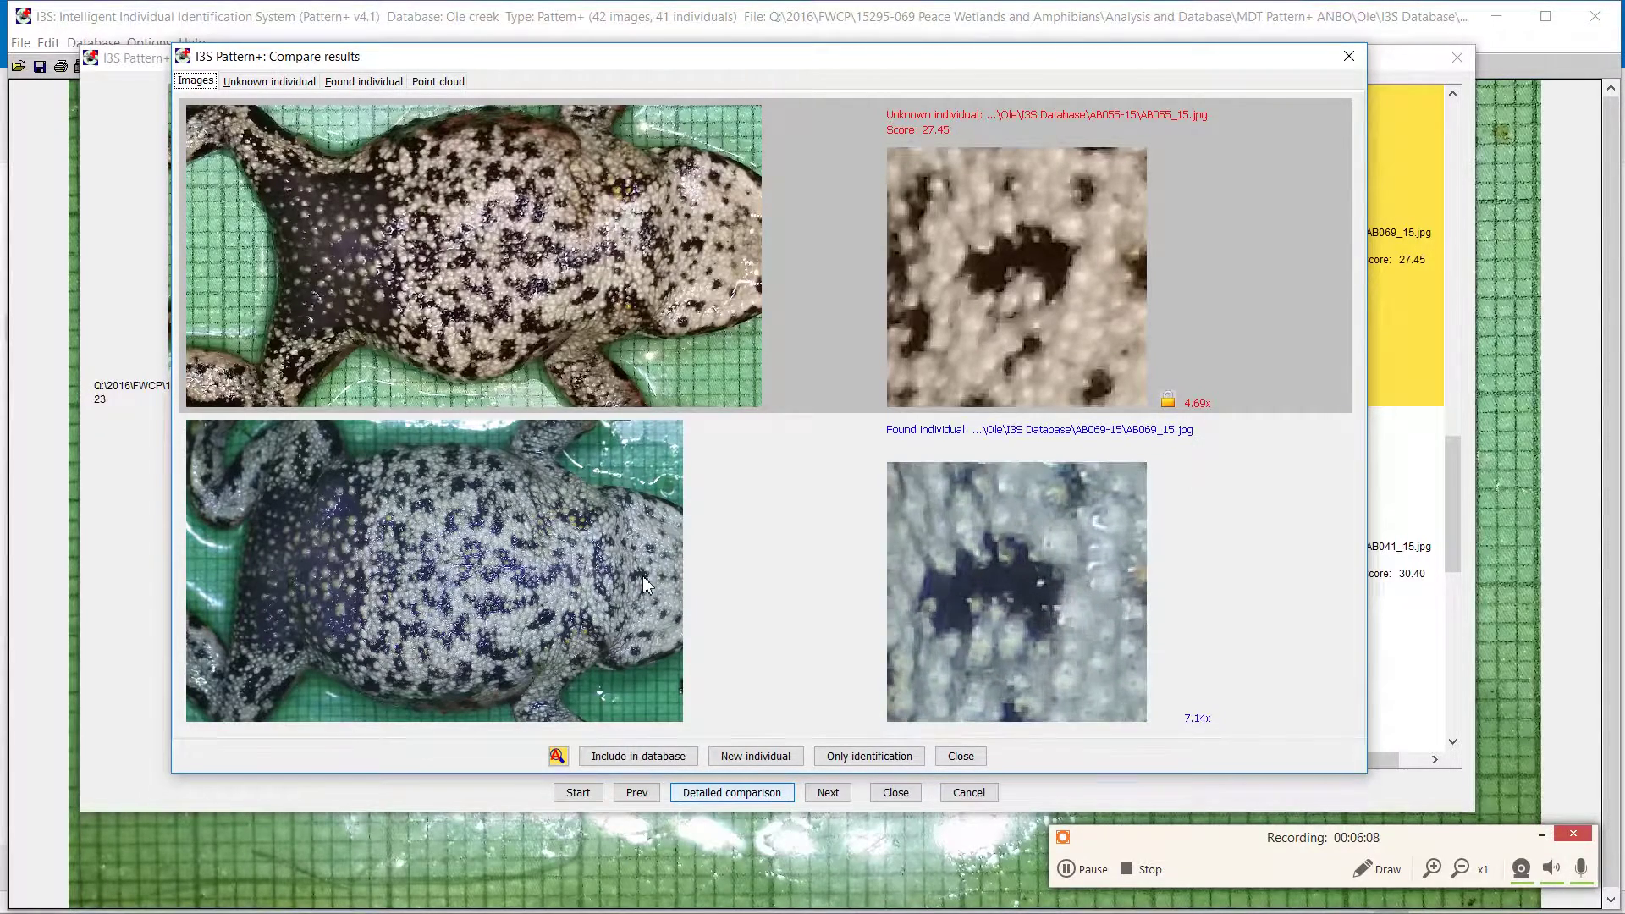
scroll(642, 577, down, 1)
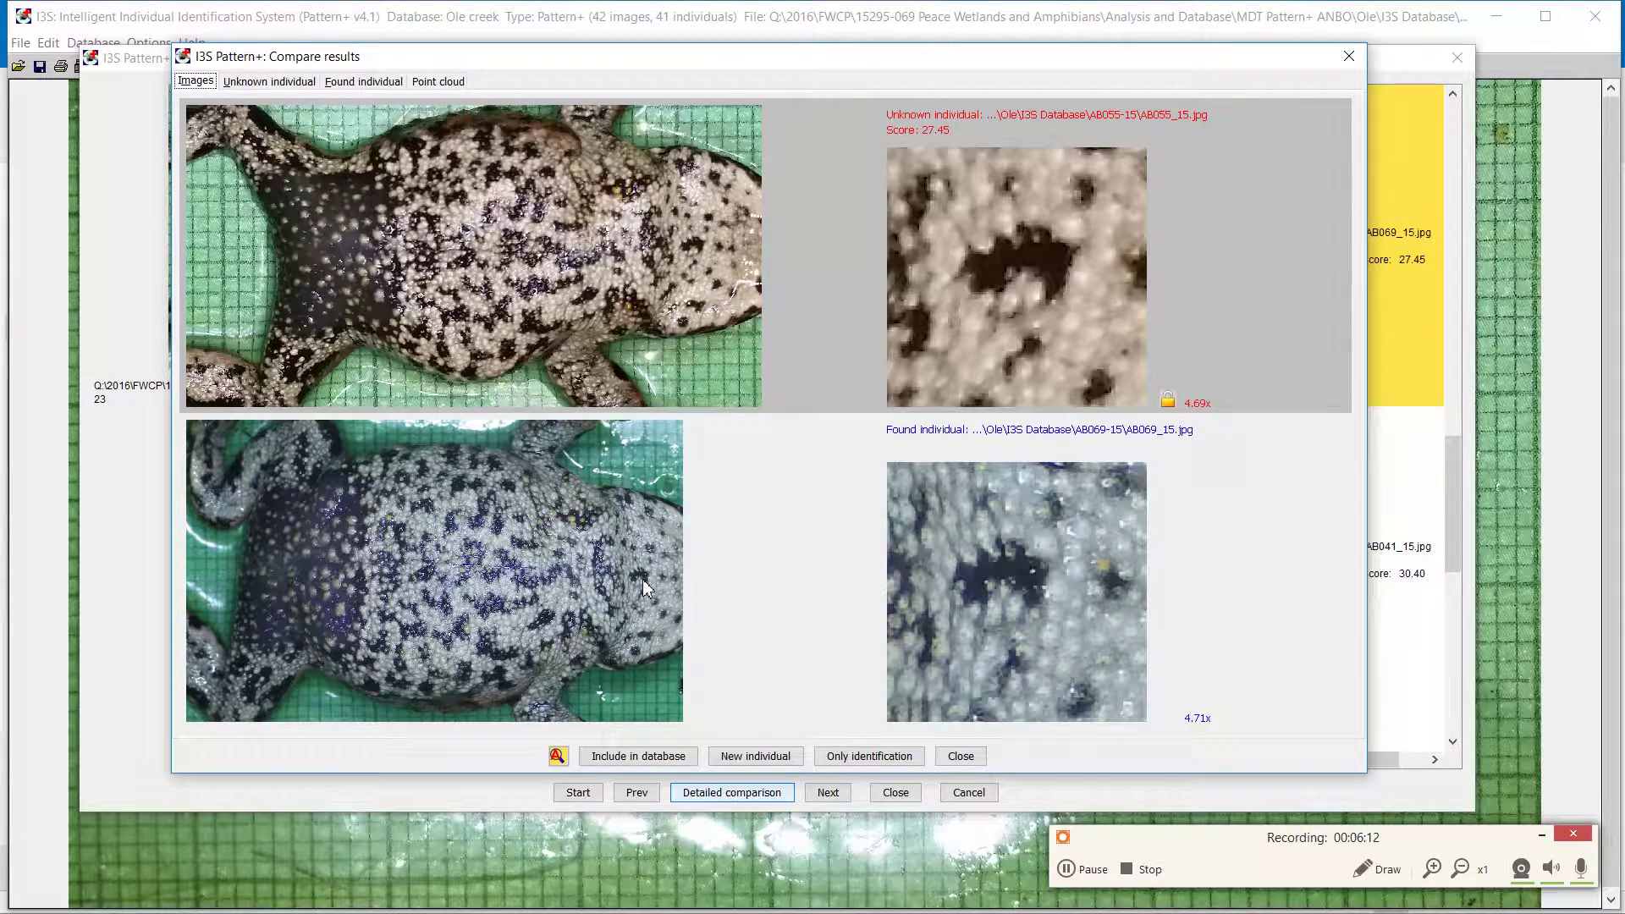
click(642, 581)
Step: Lock both magnified views on the matching dark patch where the speckled belly meets the dark pelvic area
click(420, 260)
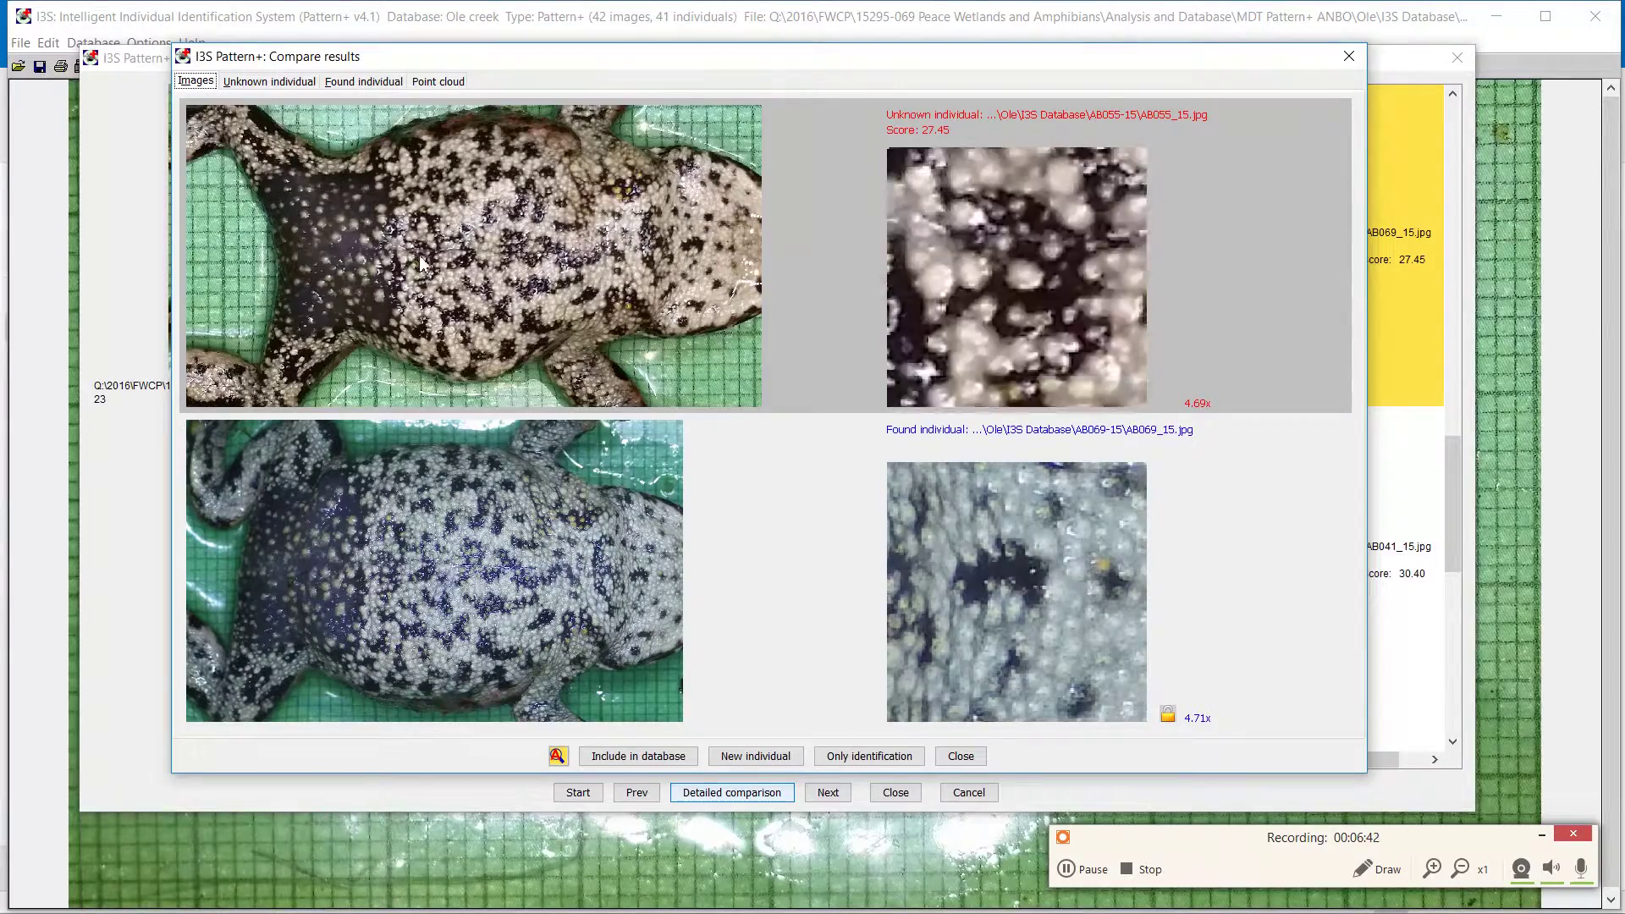
click(423, 259)
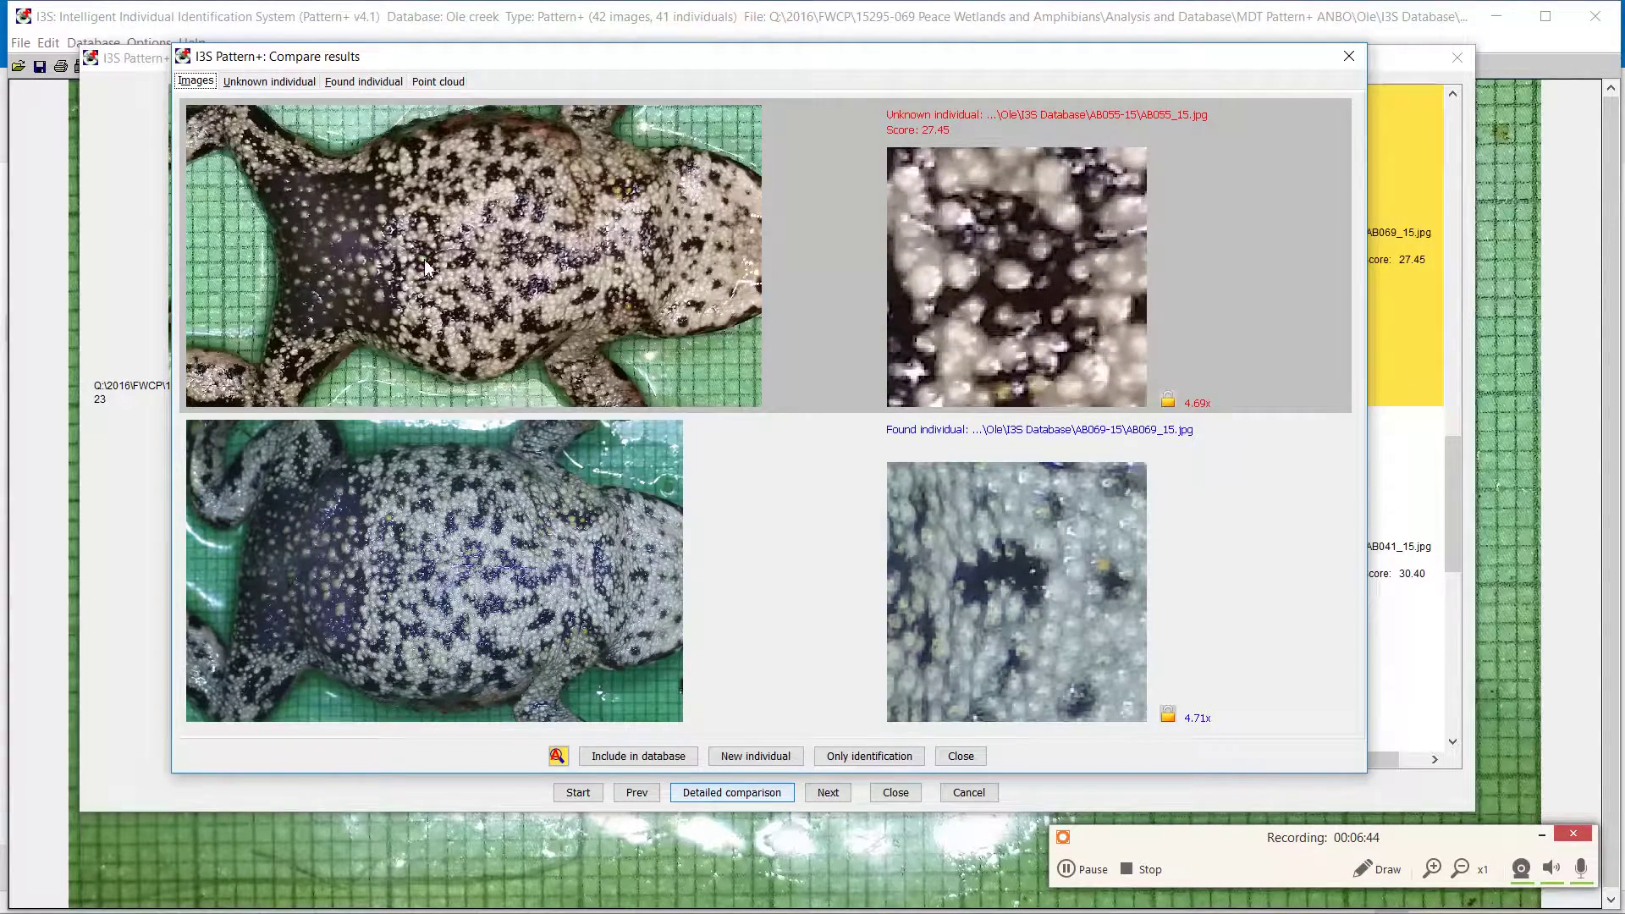
click(388, 580)
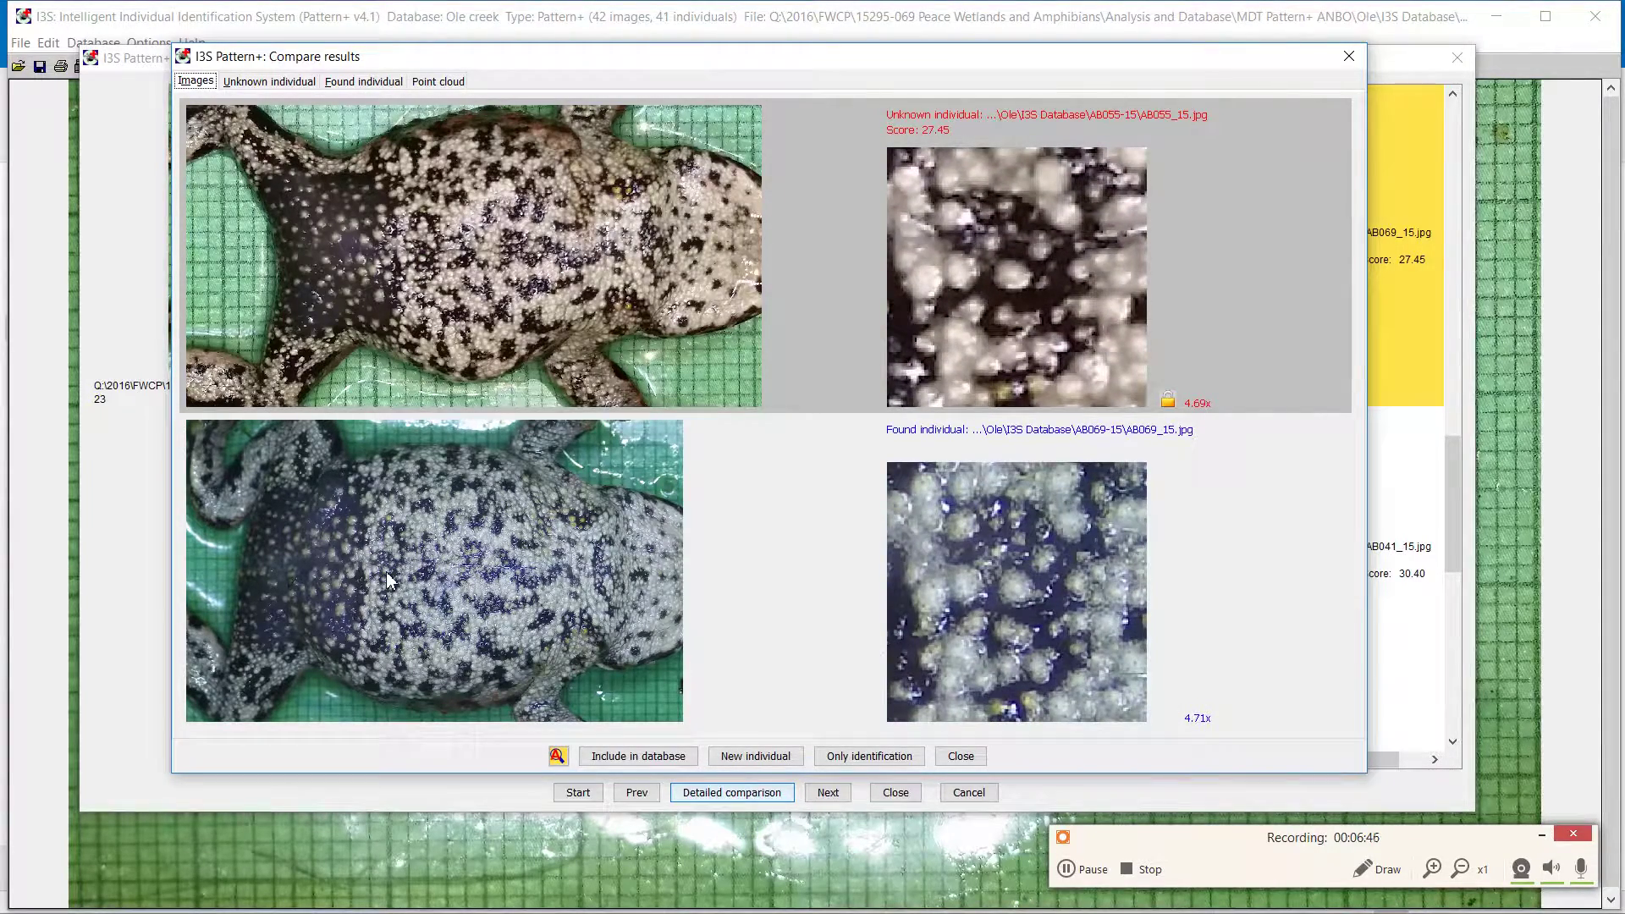
click(389, 580)
Step: Lock both magnified views on the pale warts within the dark pelvic area of the unknown and found toads
click(314, 258)
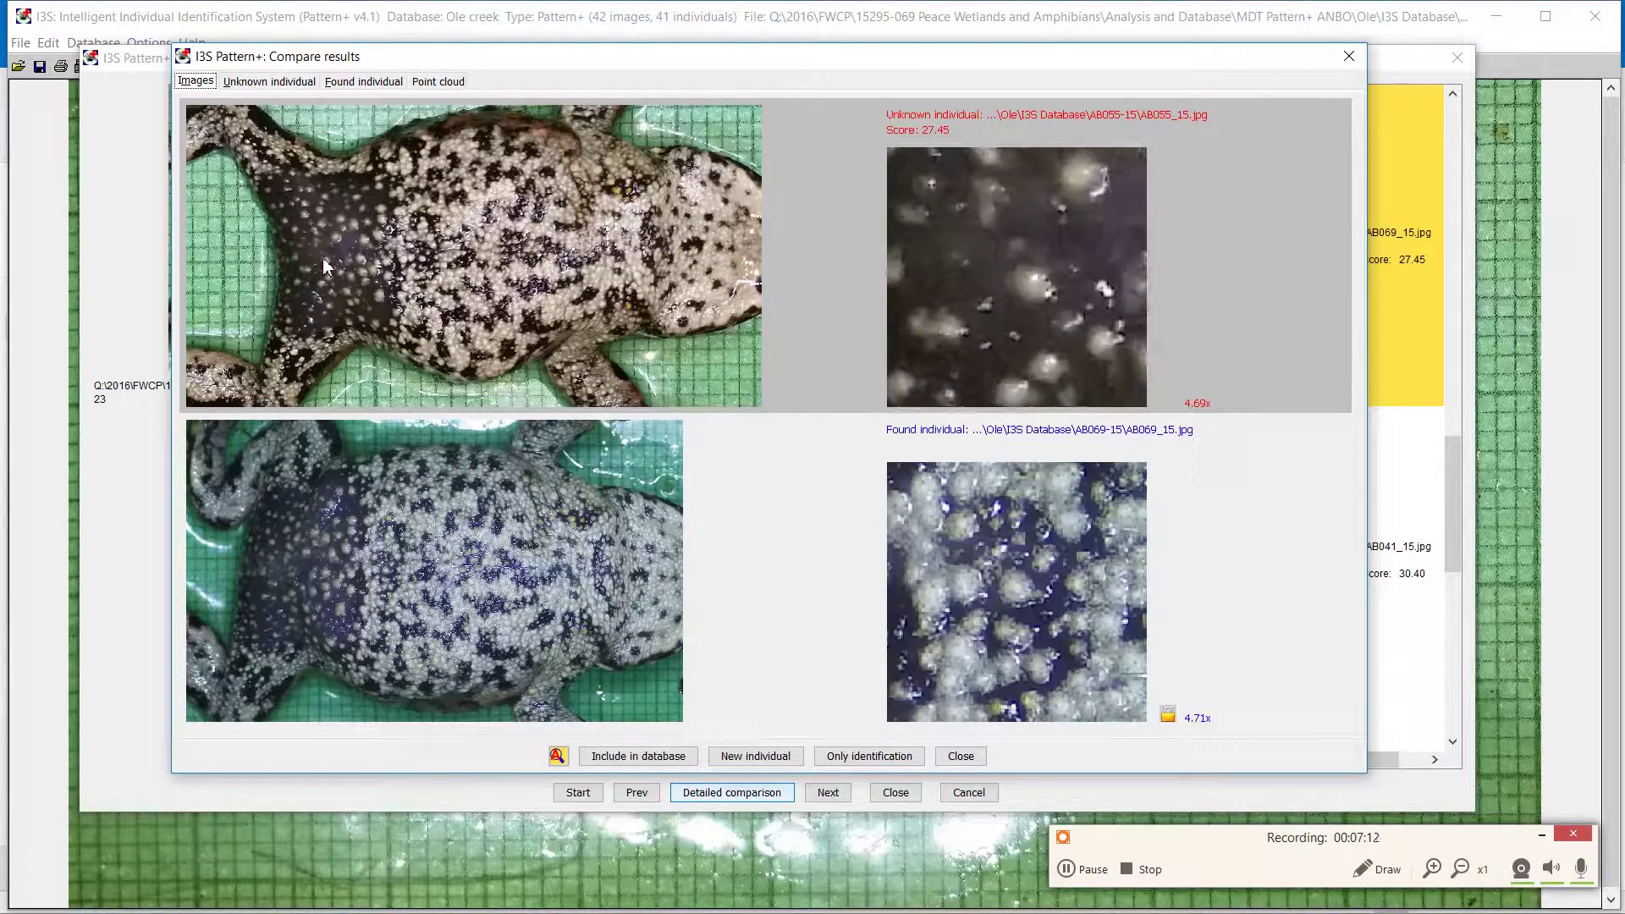
click(319, 269)
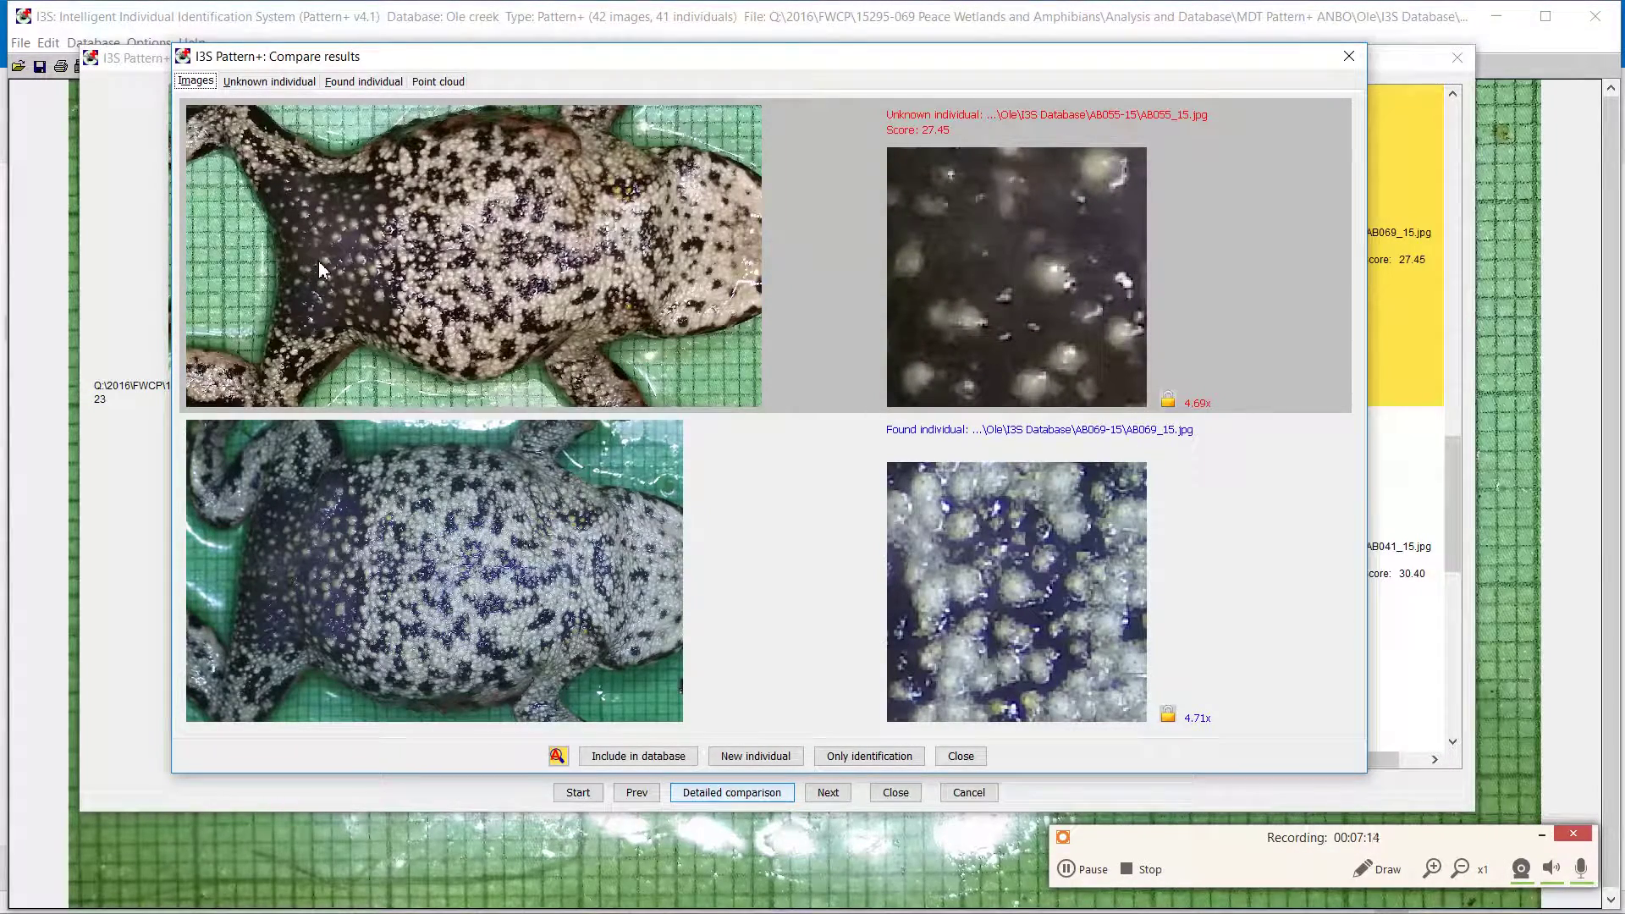
click(296, 577)
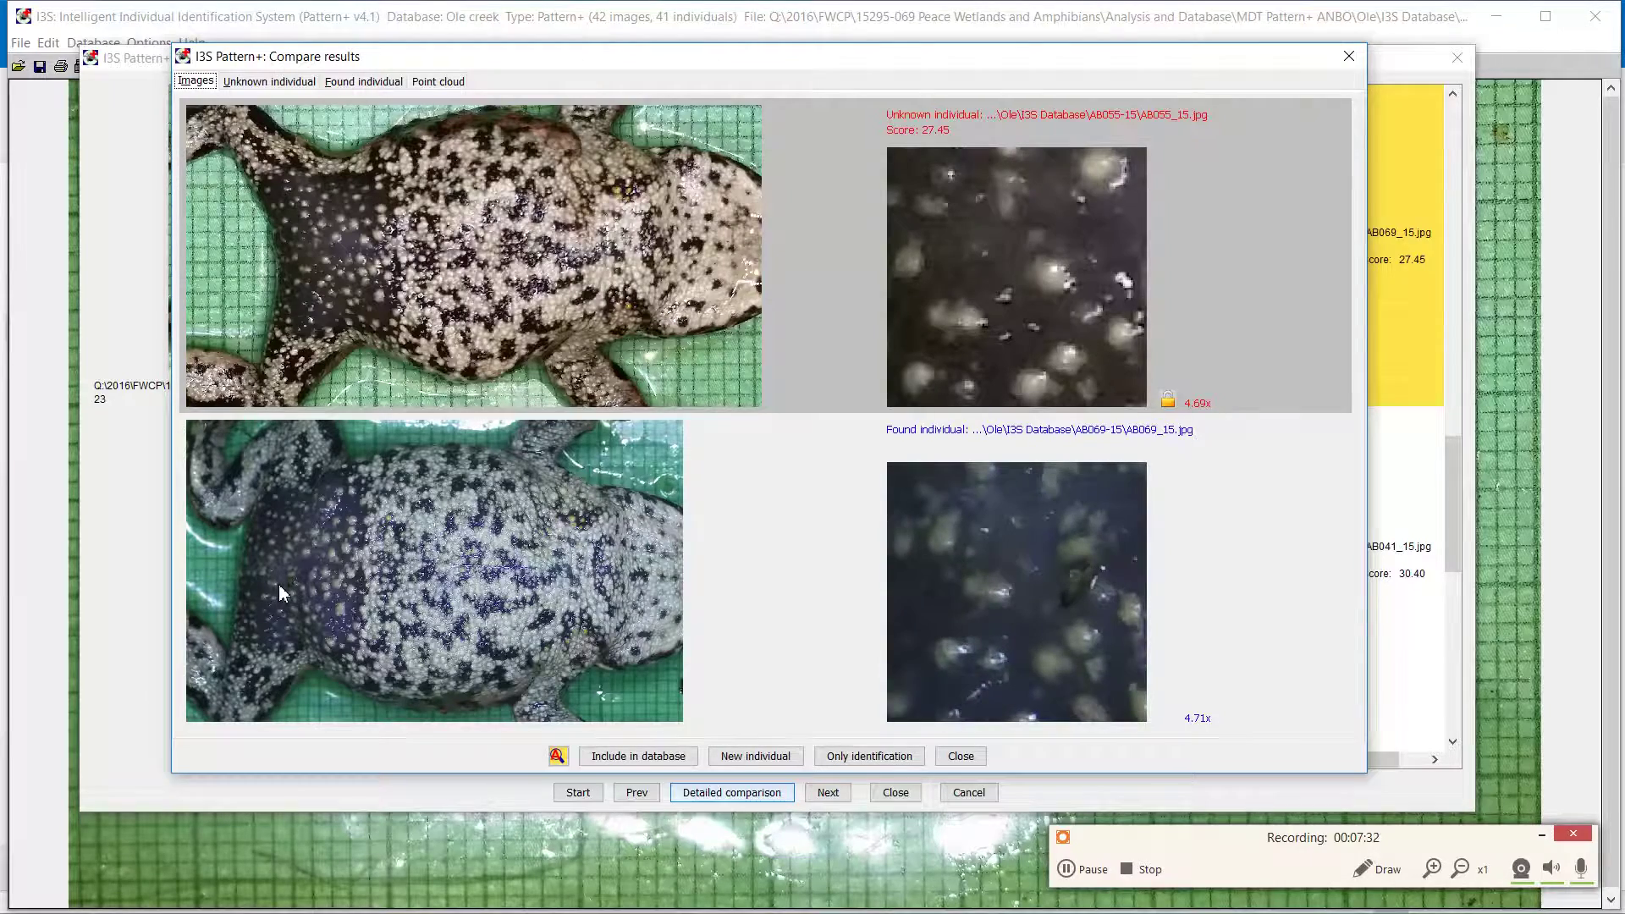
click(281, 589)
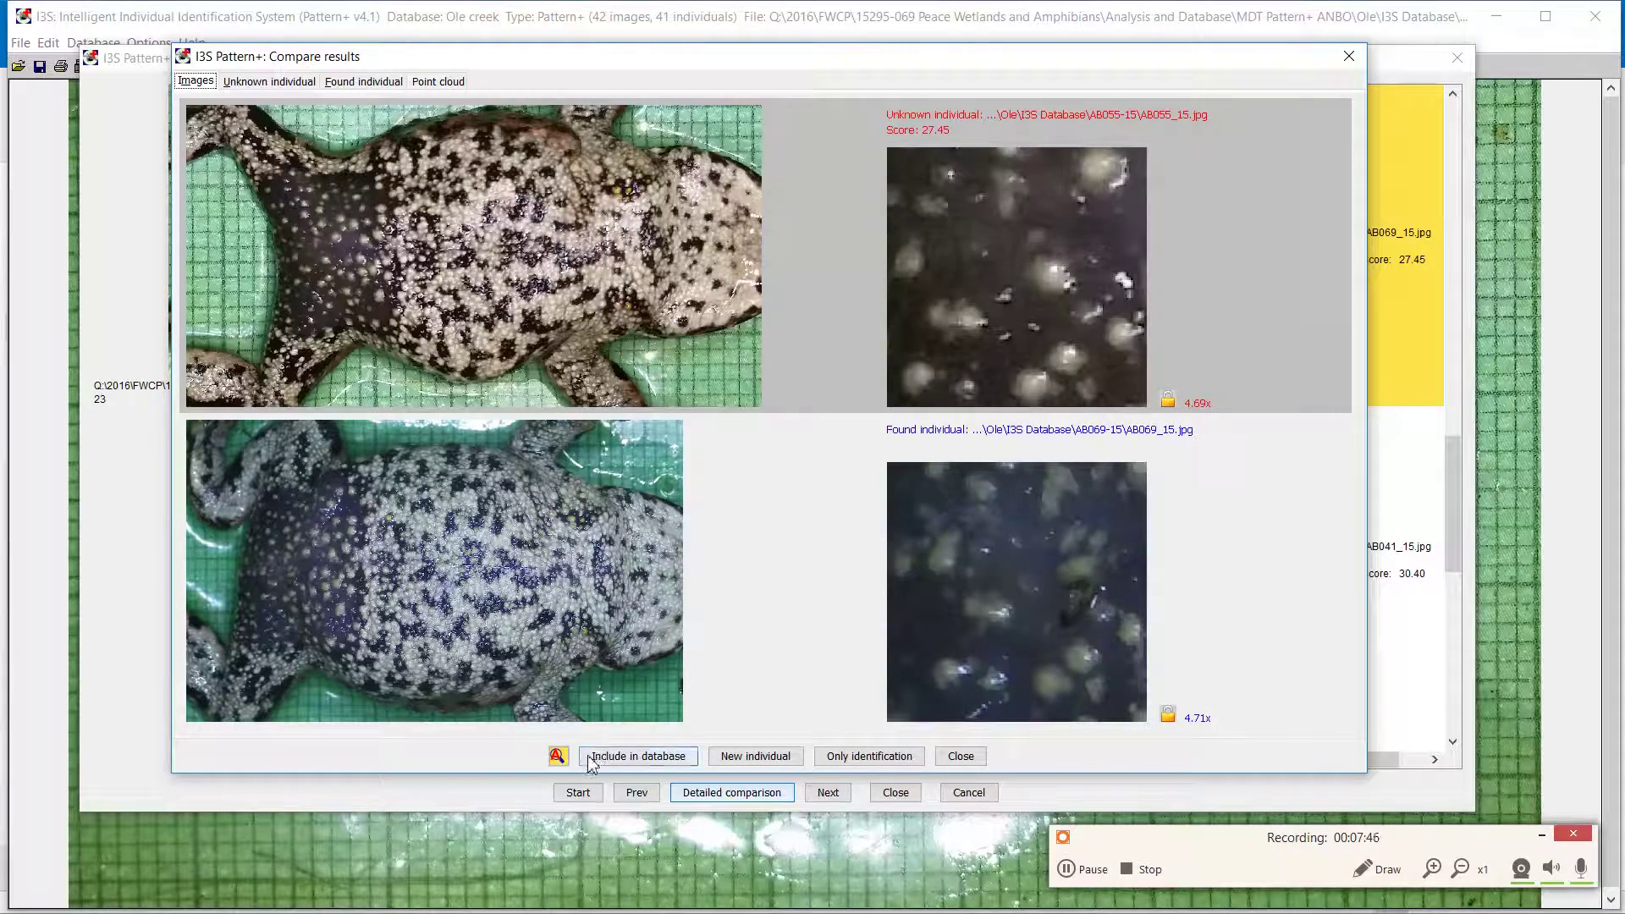
Step: Open the Include in database settings for adding AB055_15.jpg to the AB069-15 folder, and cancel without adding it
click(639, 758)
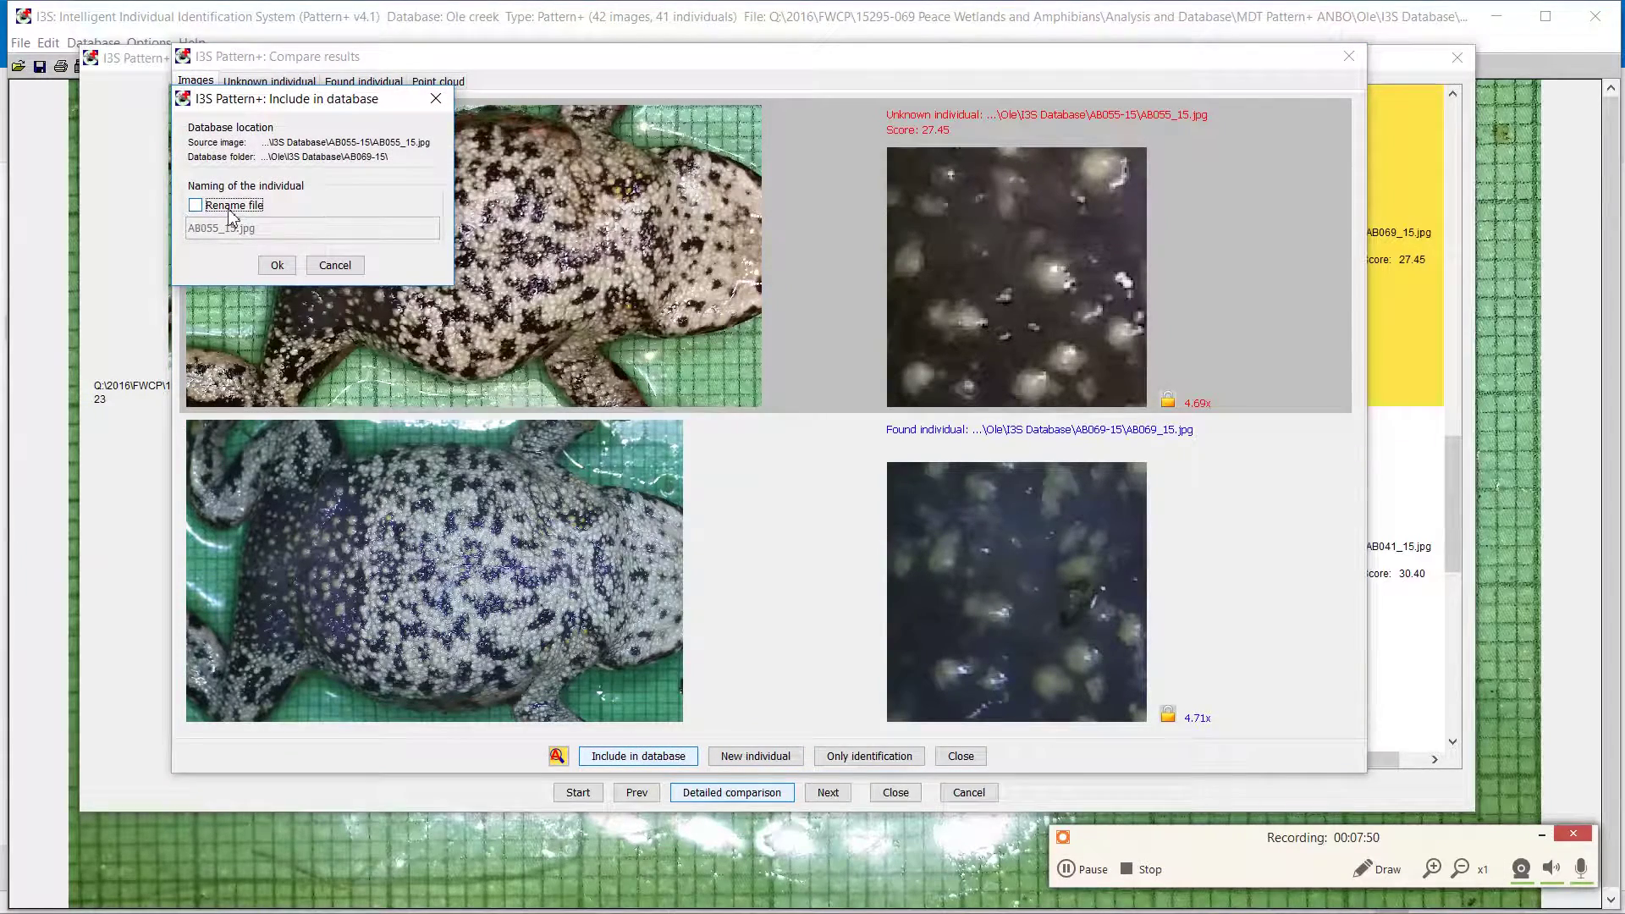
click(335, 266)
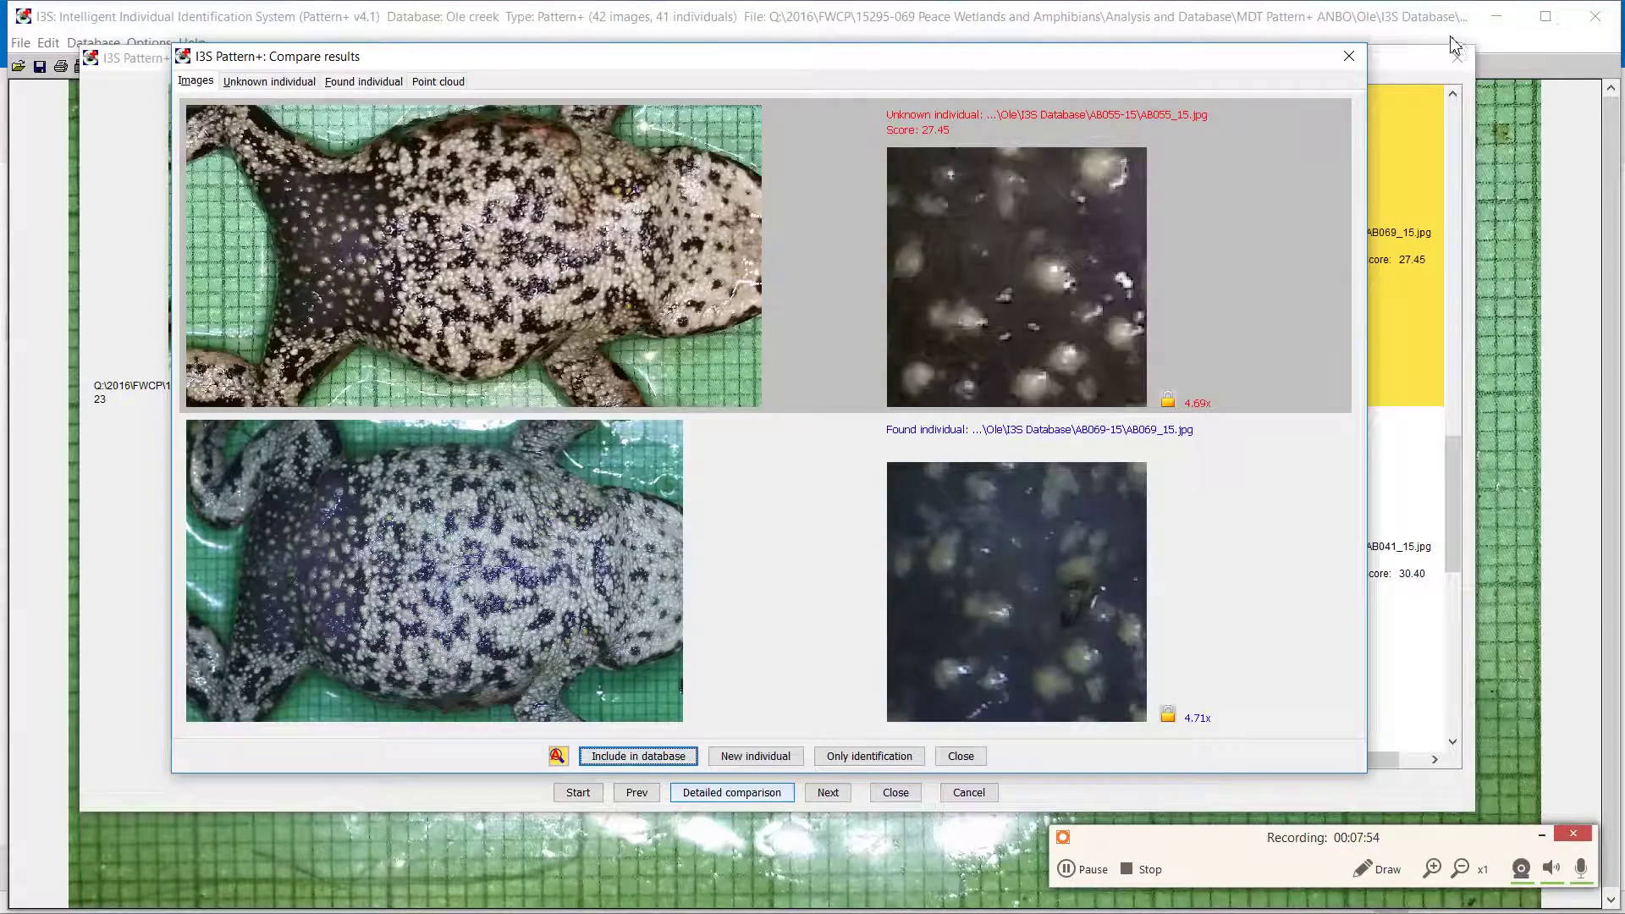